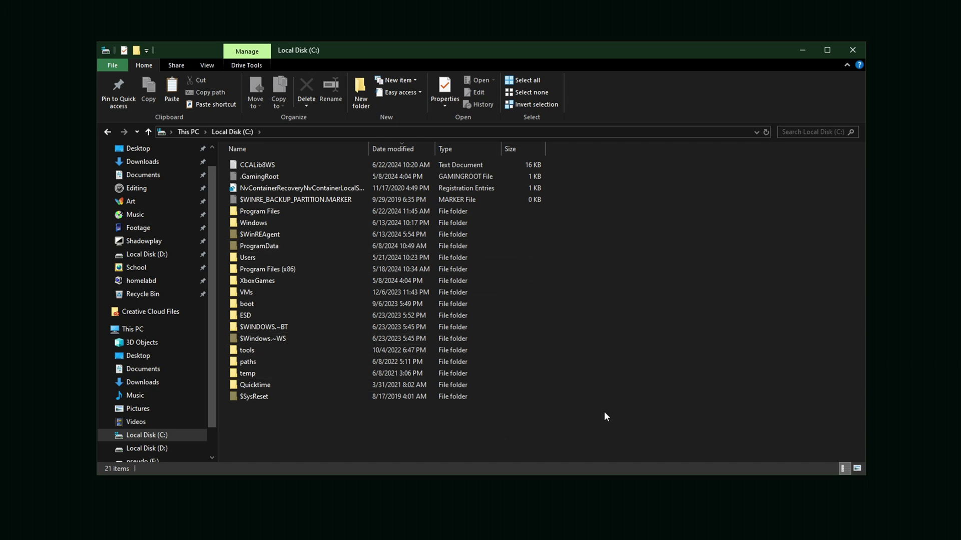
- Go up to This PC and open Local Disk (D:) to view its Shadowplay folder
key("alt+Left")
double_click(450, 197)
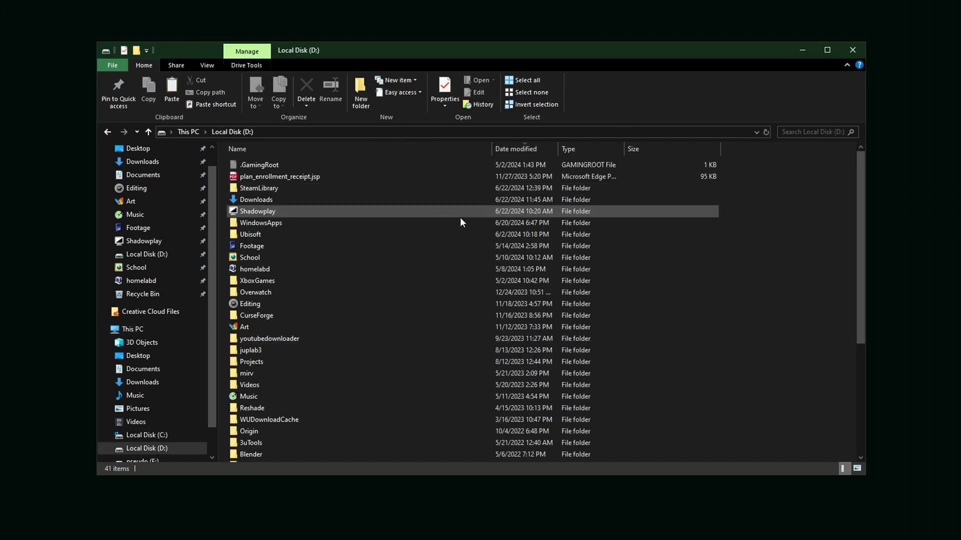
left_click_drag(860, 167, 866, 300)
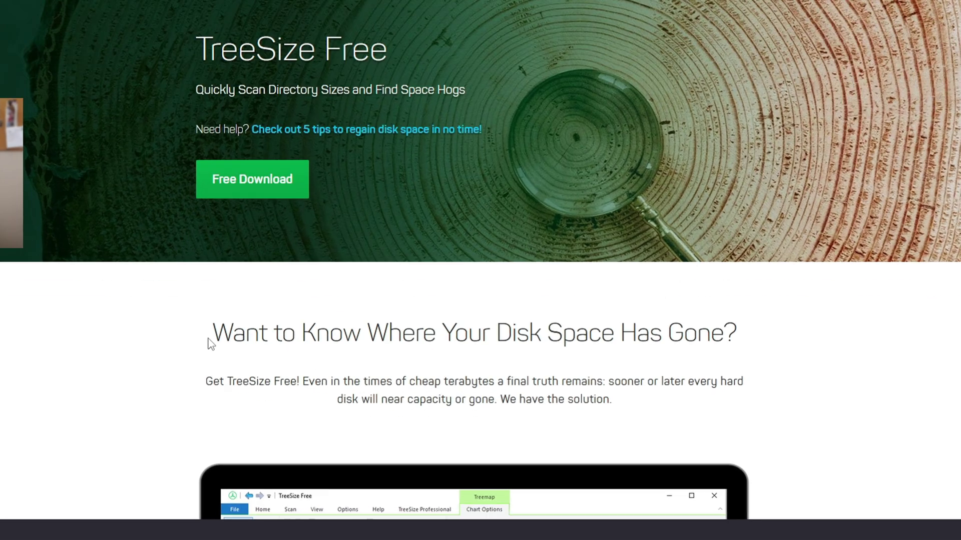
- Highlight, then deselect, the disk-space heading on the TreeSize Free homepage
left_click_drag(284, 376, 344, 383)
left_click_drag(210, 287, 838, 272)
left_click(793, 275)
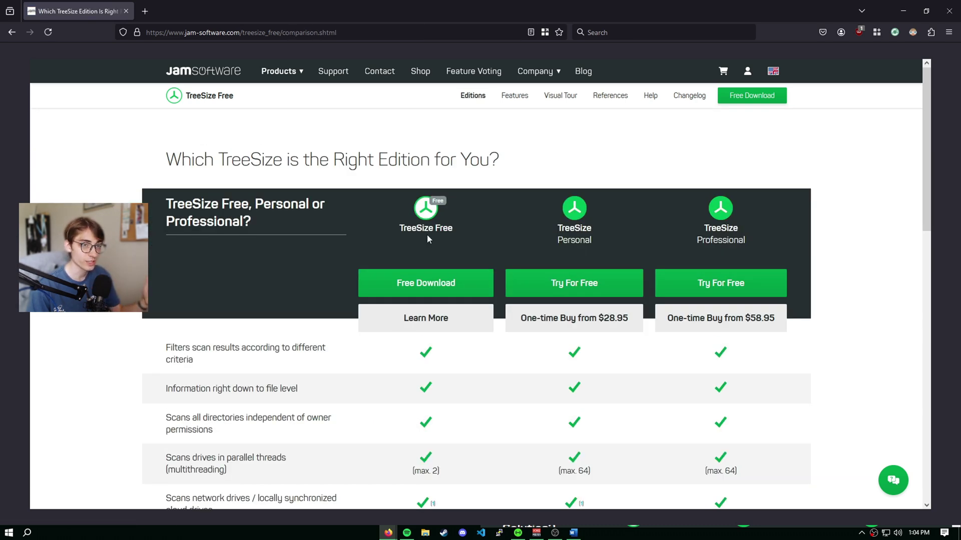
- Scroll the edition comparison: Free, Personal from $28.95, Professional from $58.95
scroll(238, 242, "down", 4)
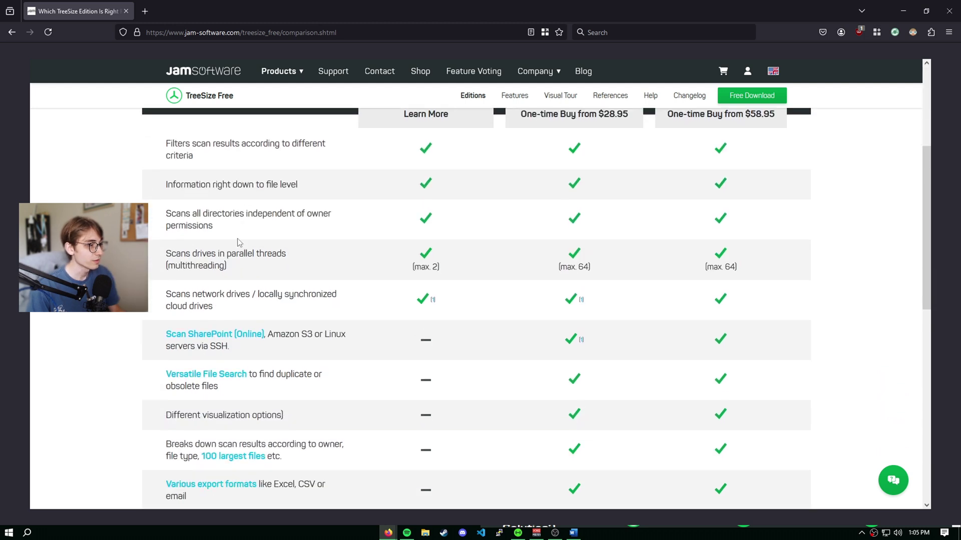
scroll(237, 239, "up", 1)
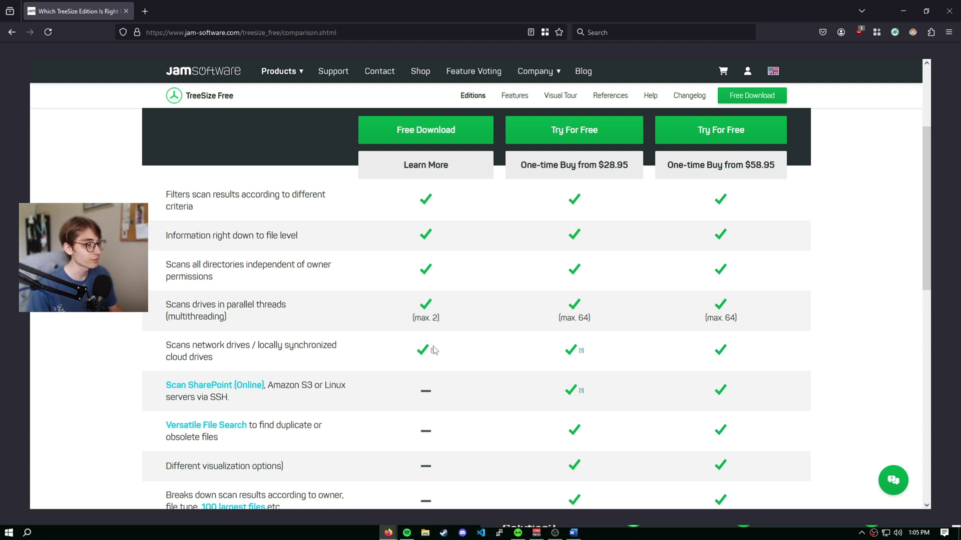
scroll(447, 332, "up", 1)
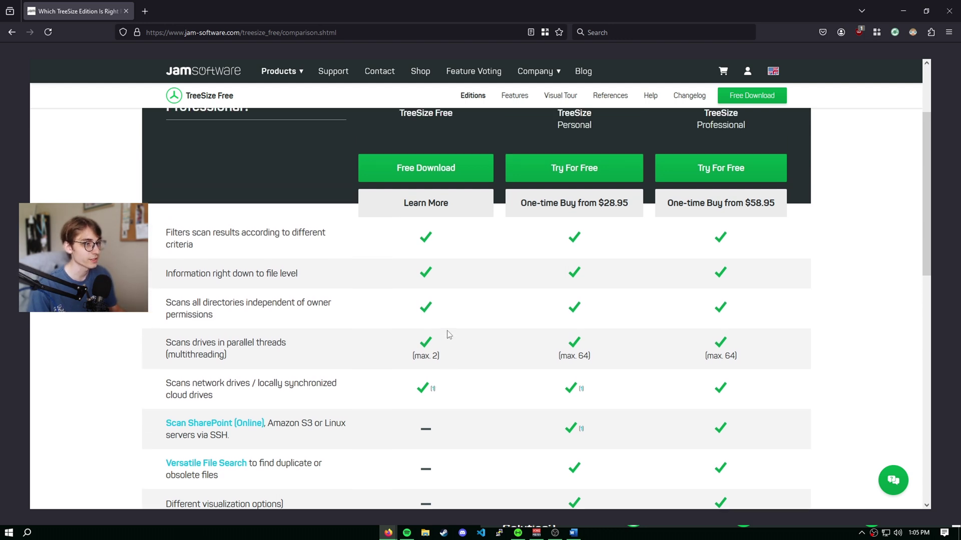
scroll(448, 334, "up", 2)
scroll(924, 144, "down", 1)
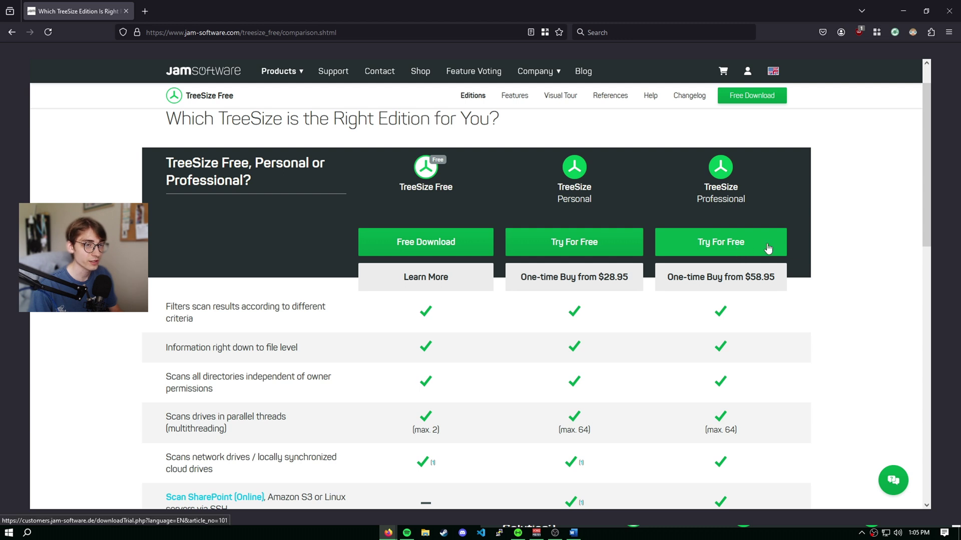
left_click_drag(926, 205, 888, 208)
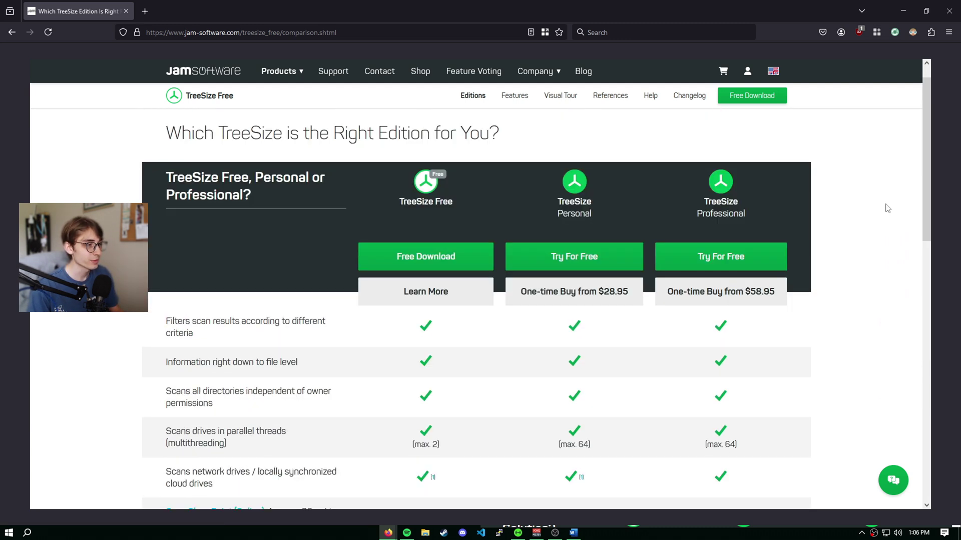
- Download TreeSizeFreeSetup.exe from the TreeSize Free Version 4.73 page to the desktop
left_click(427, 258)
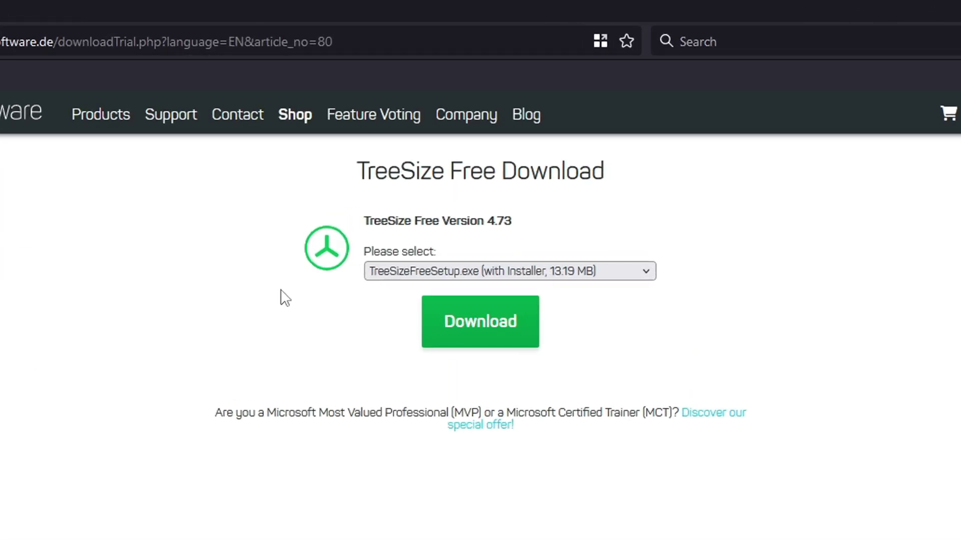
left_click(629, 274)
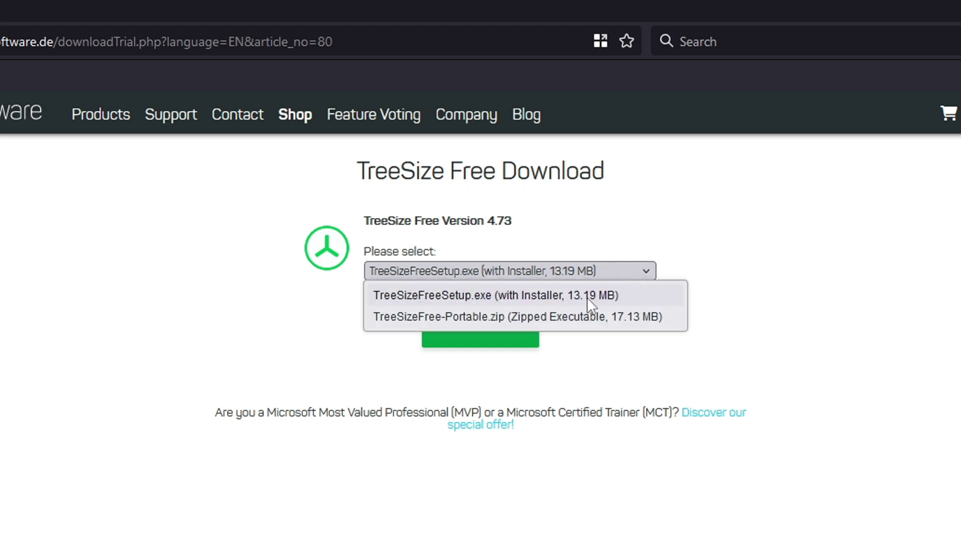
left_click_drag(427, 135, 542, 211)
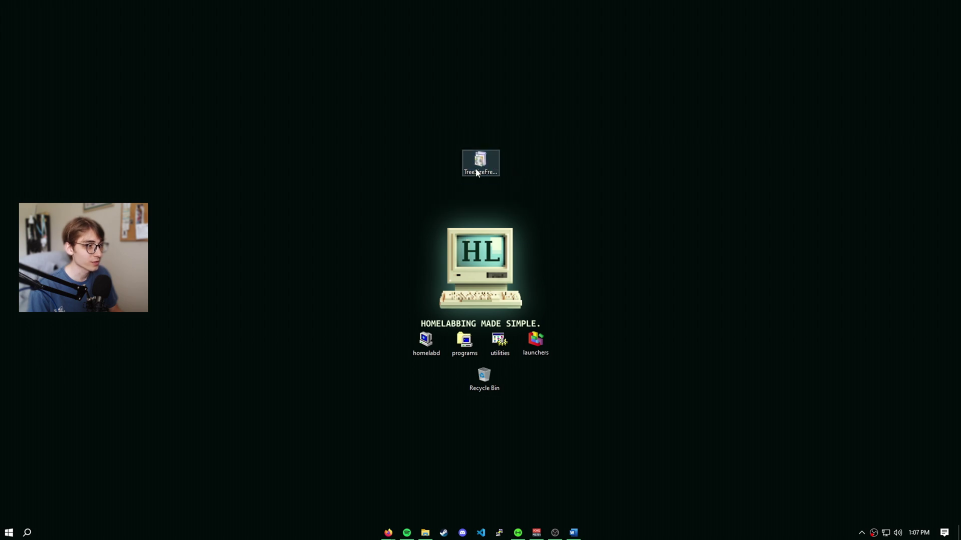
- Install TreeSize Free V4.7.3 with the licence accepted, launch it, and restart as administrator
double_click(477, 165)
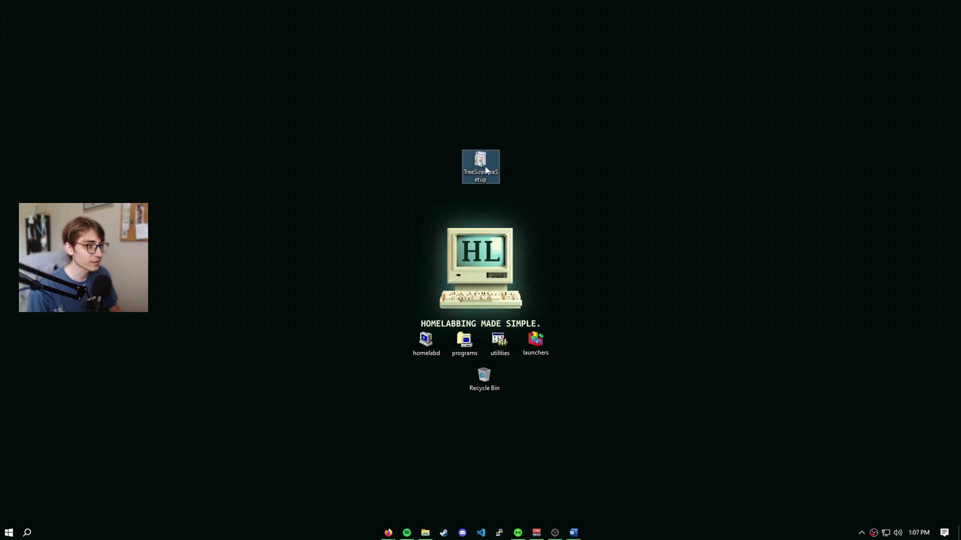
left_click(413, 317)
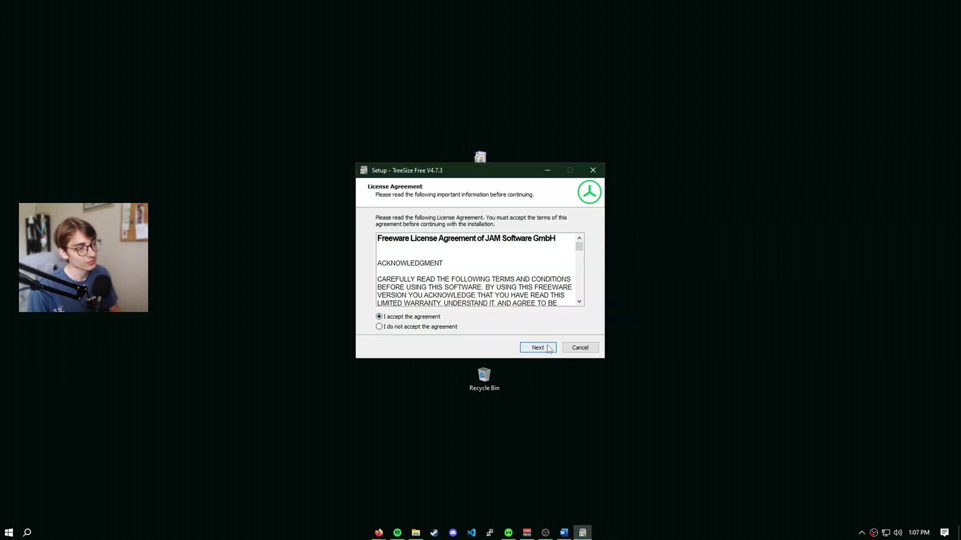
left_click(537, 347)
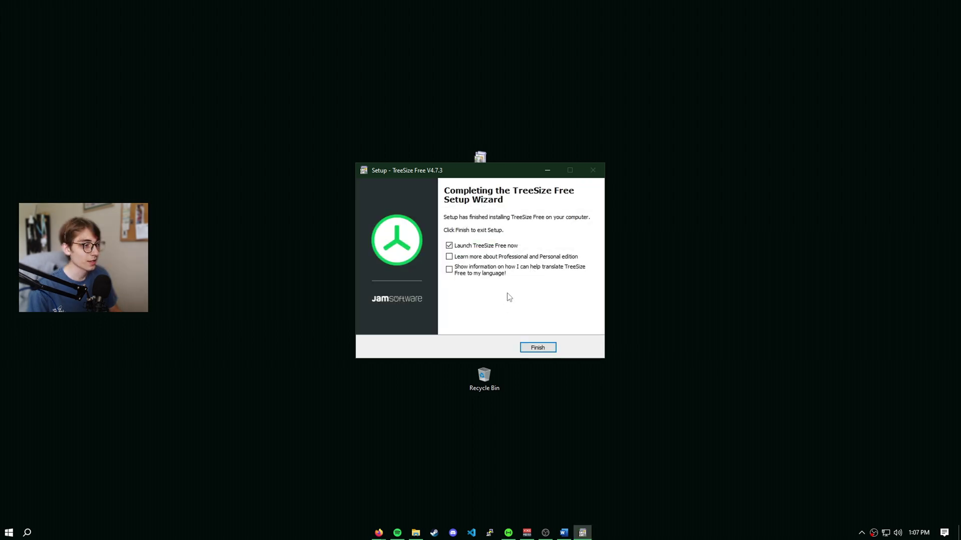
left_click(538, 347)
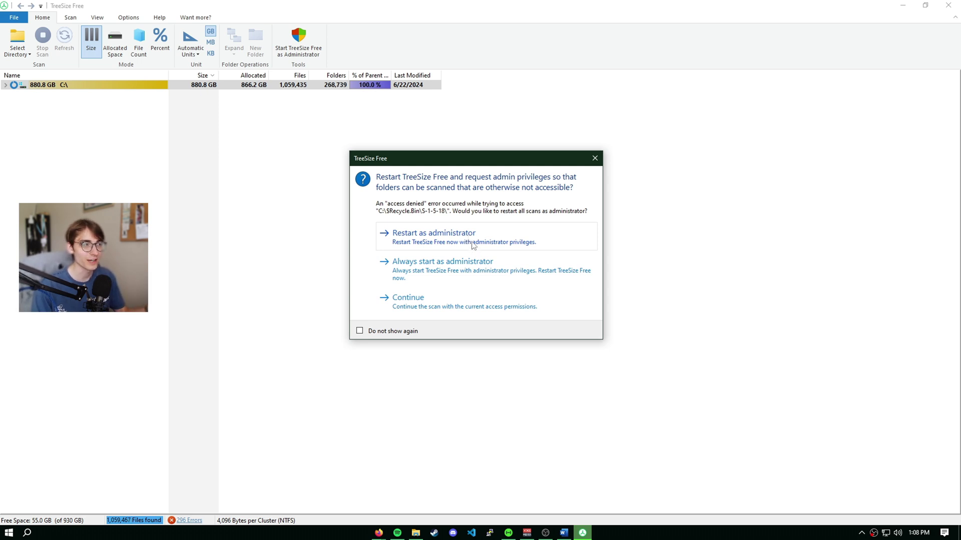
left_click(473, 246)
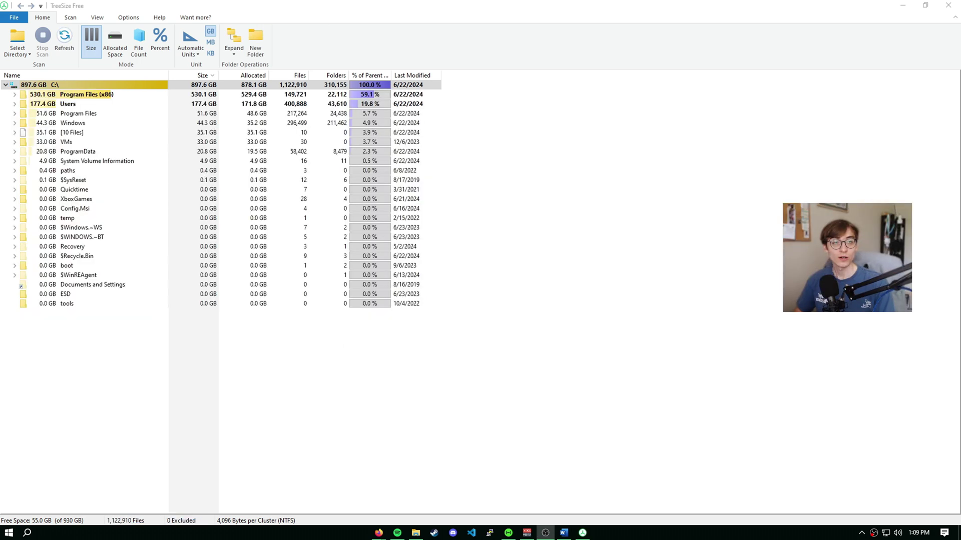
- Set TreeSize Free's interface style to Dark under Options > User Interface
left_click(126, 25)
left_click(129, 18)
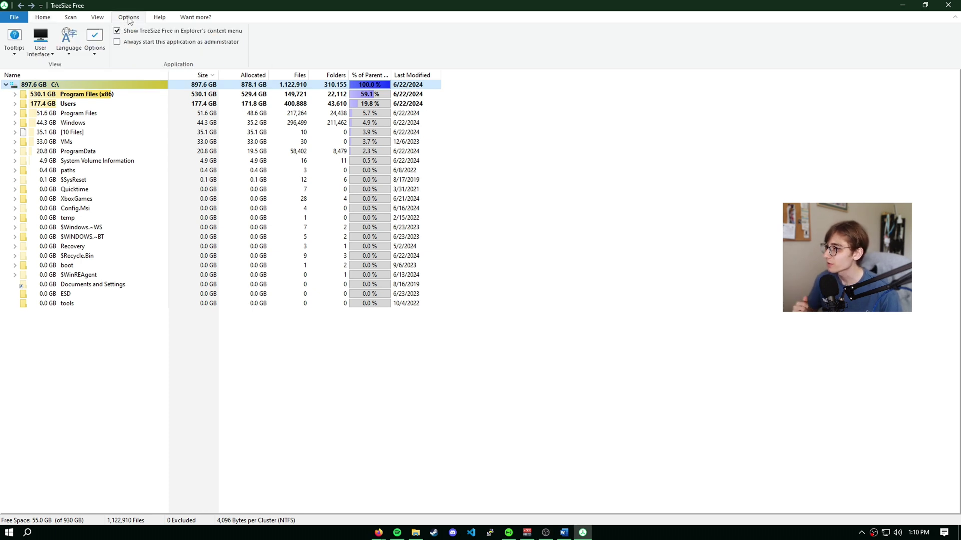
left_click(40, 45)
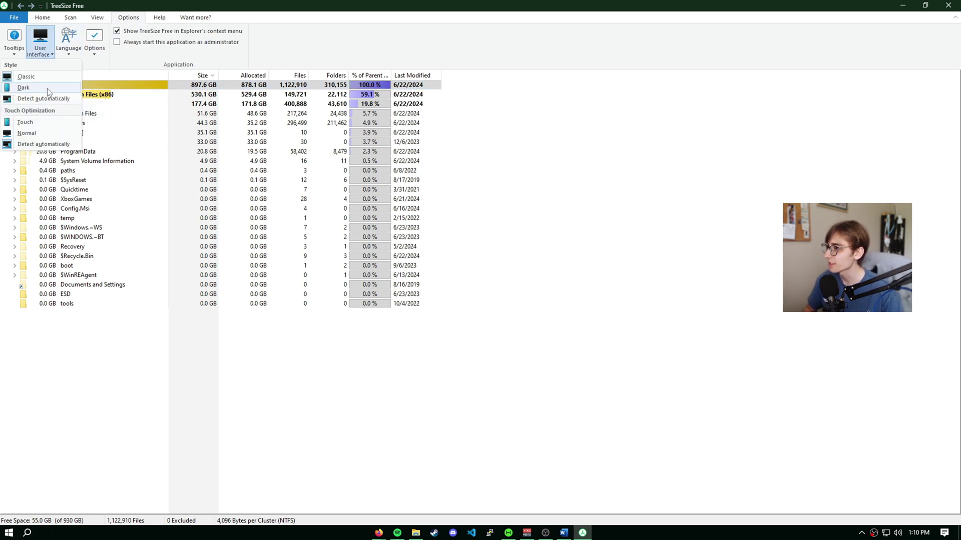
left_click(47, 99)
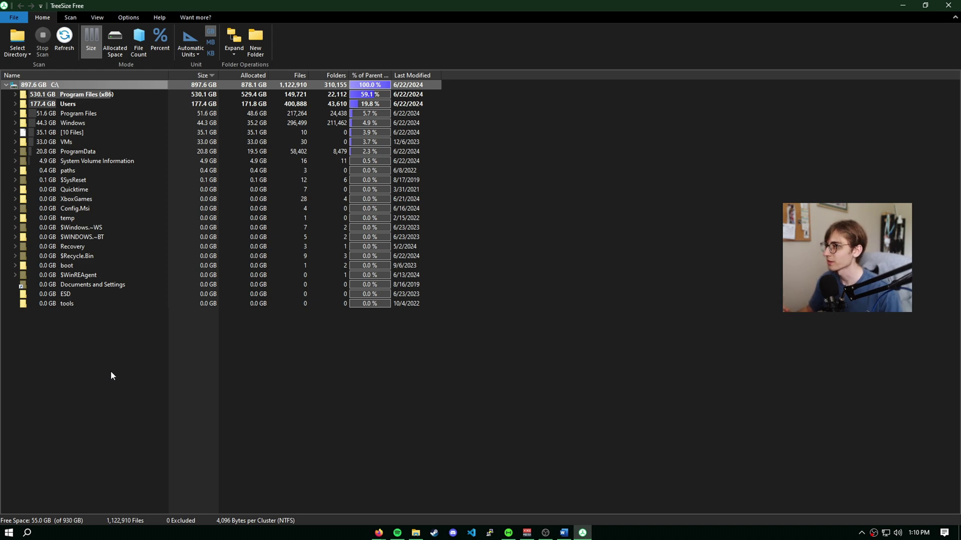
- Select Program Files (x86) at 530.1 GB (59.1%) and widen the % of Parent (Size) column
mouse_move(74, 84)
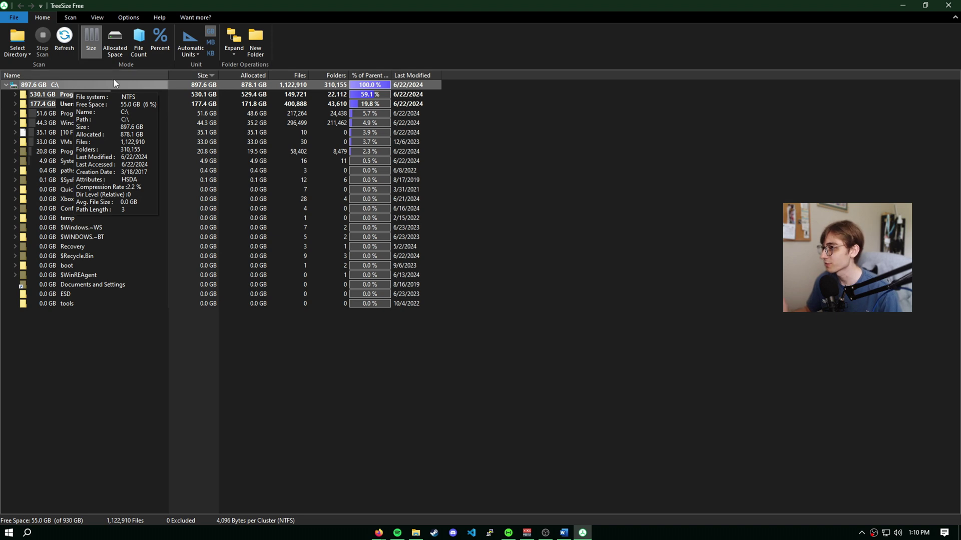
left_click_drag(506, 373, 486, 208)
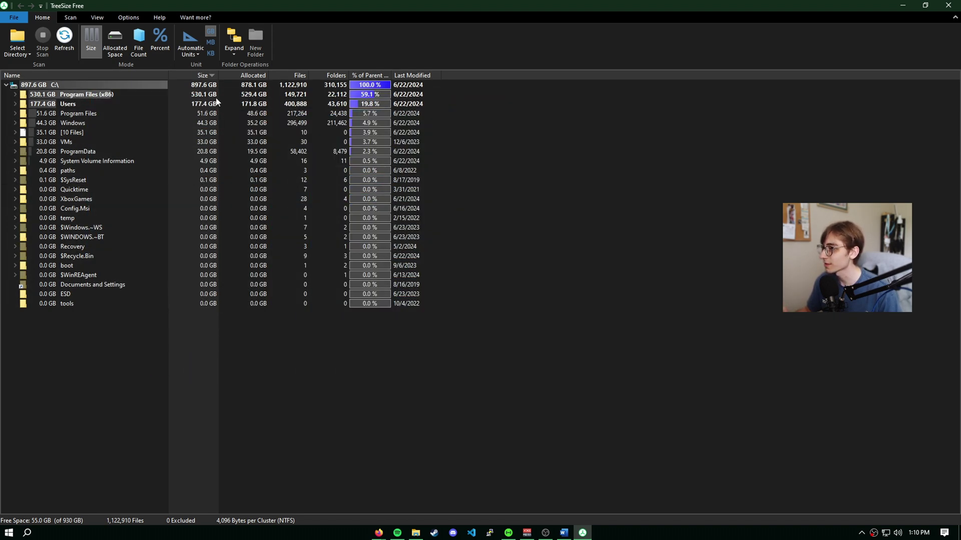
left_click(222, 94)
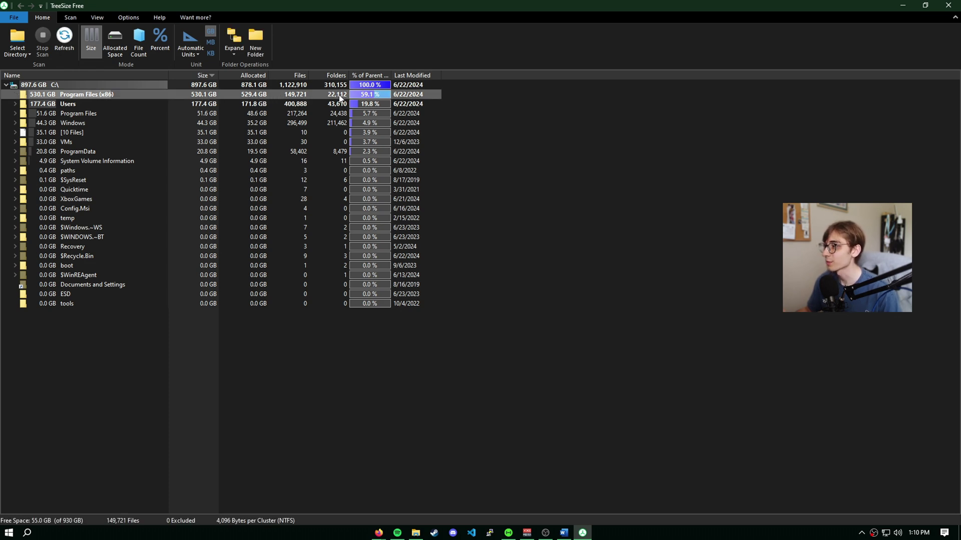
left_click_drag(391, 75, 438, 75)
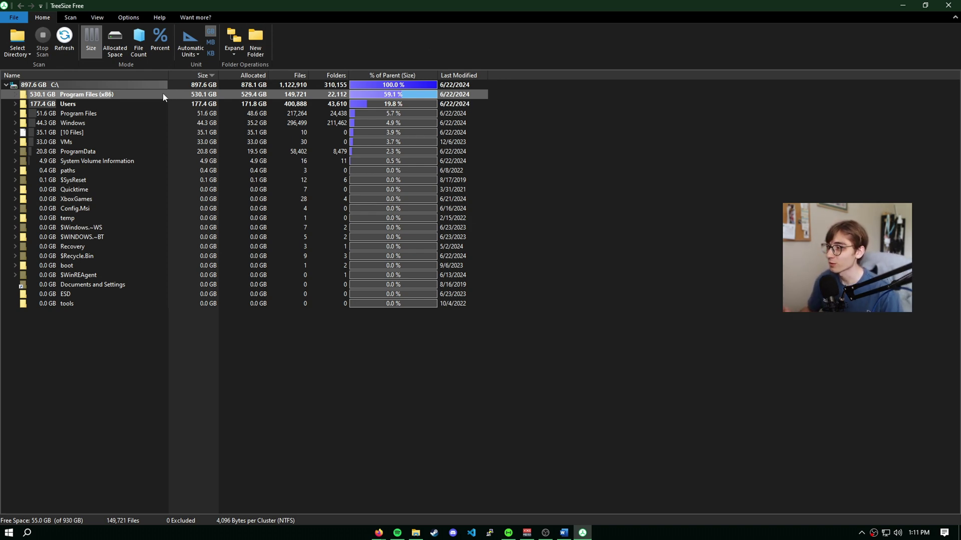
mouse_move(163, 94)
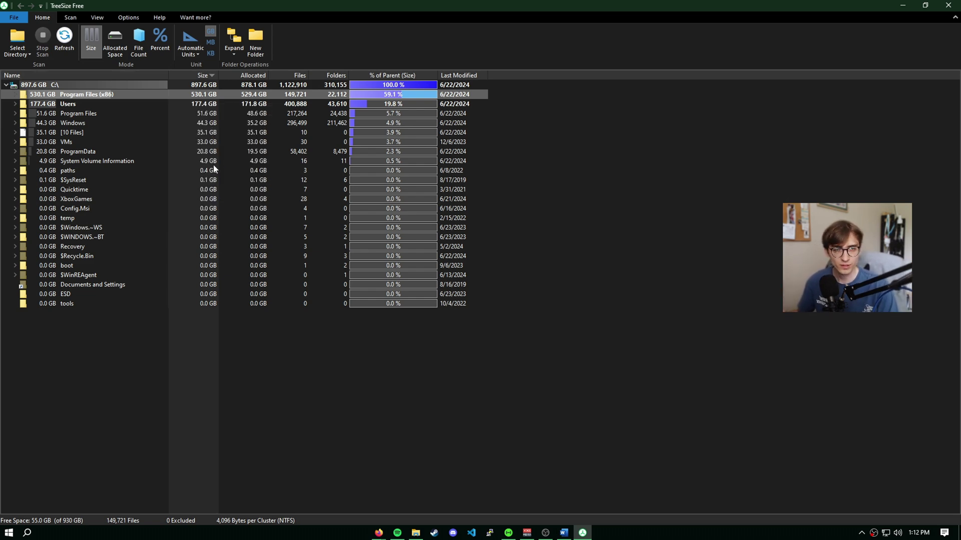
- Scan Local Disk (D:), then select Shadowplay (654.2 GB) and the 2,492.0 GB D:\ root
left_click(27, 56)
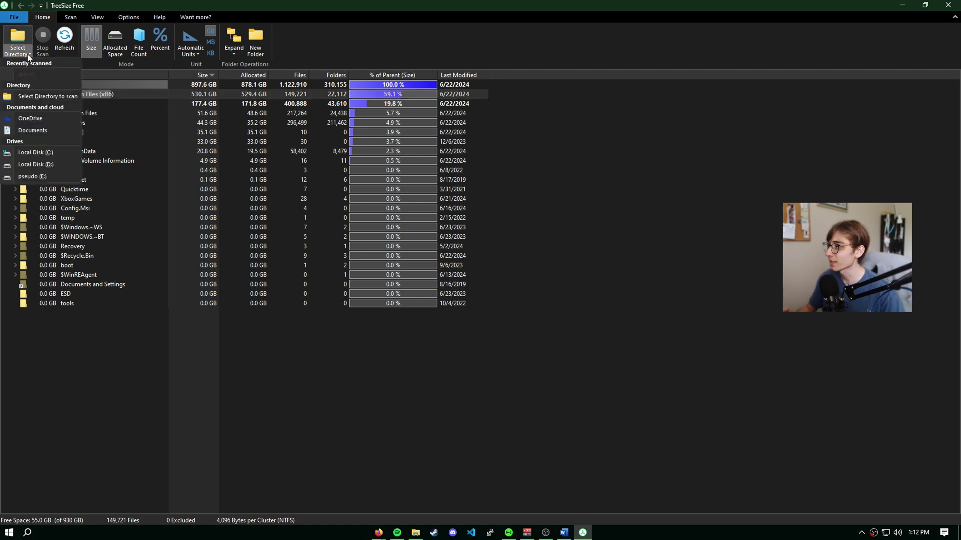
left_click(58, 164)
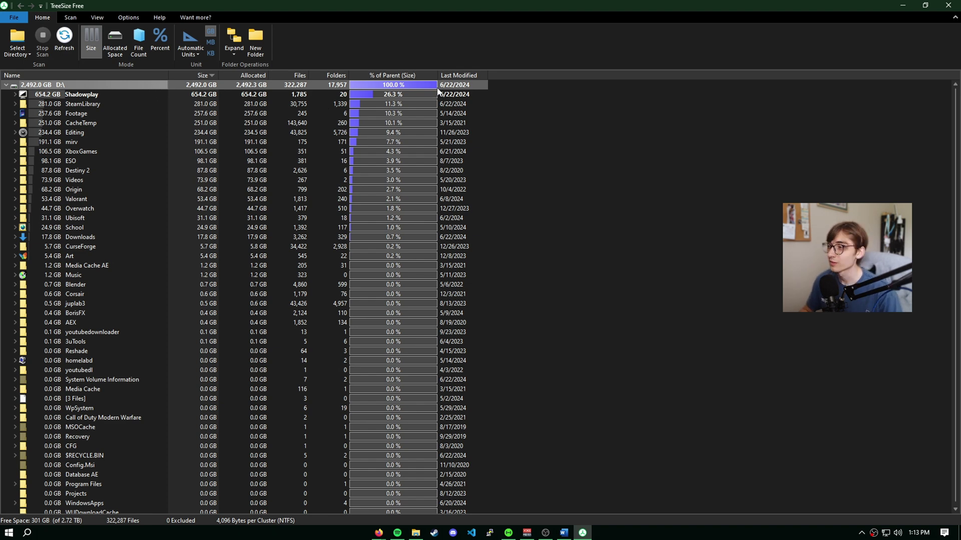
left_click(402, 94)
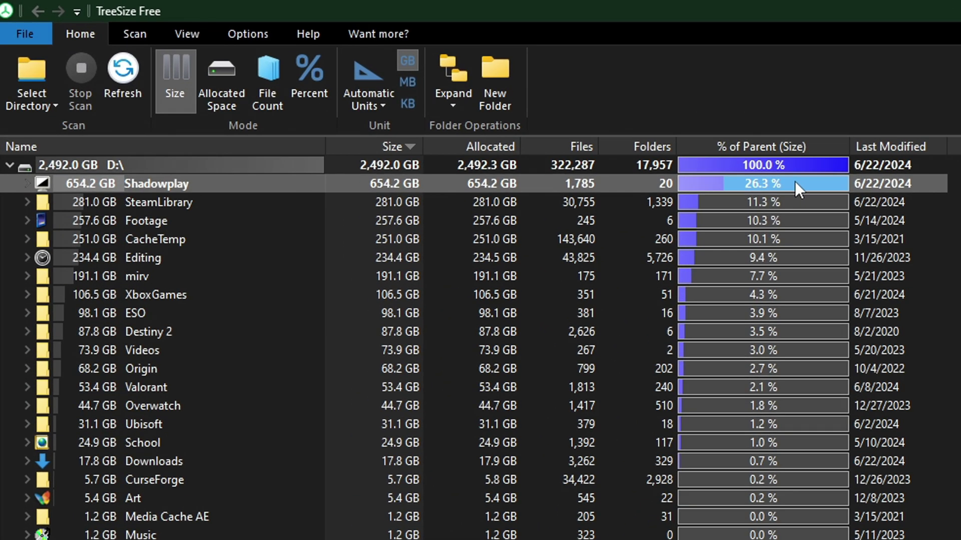
left_click(781, 165)
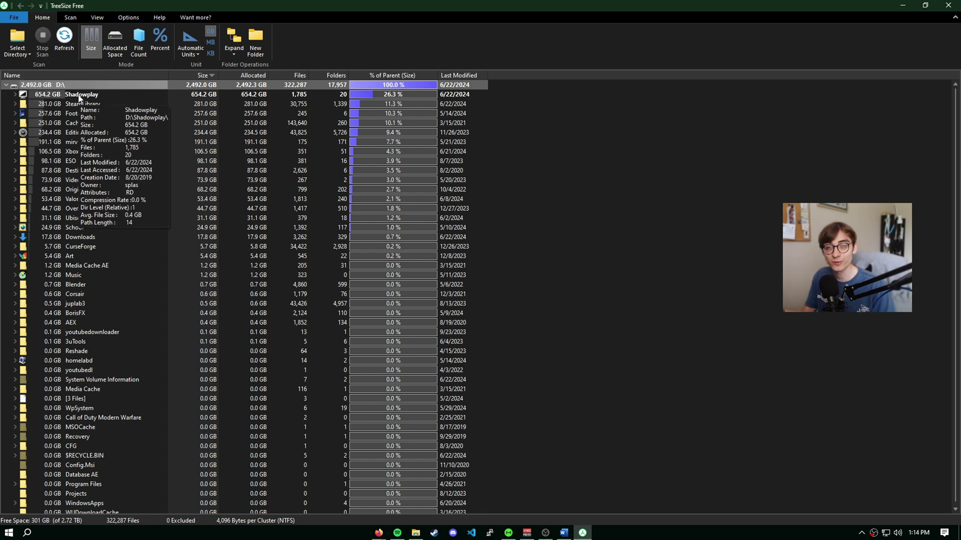
- Expand Shadowplay and its 335.0 GB Counter-strike Global Offensive subfolder to show its 966 files
left_click(16, 95)
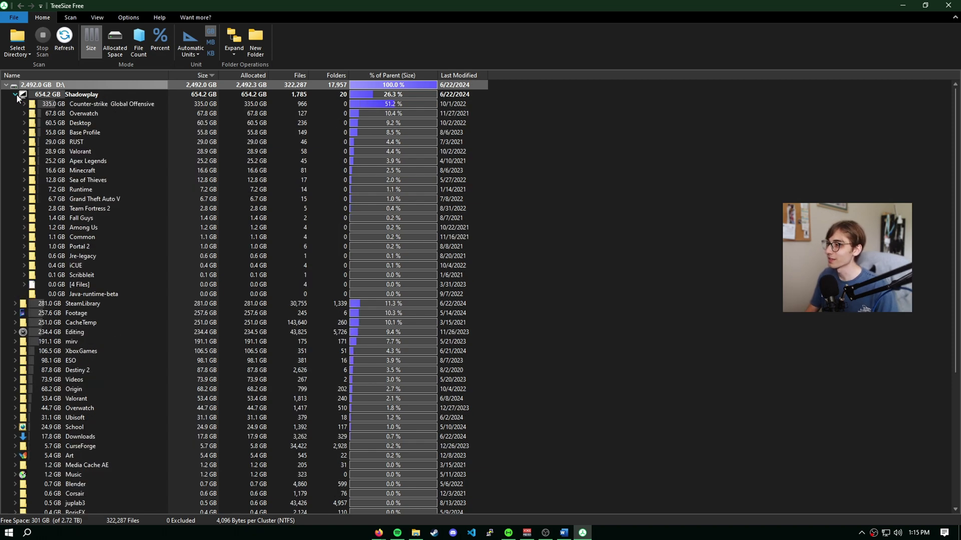
left_click(15, 94)
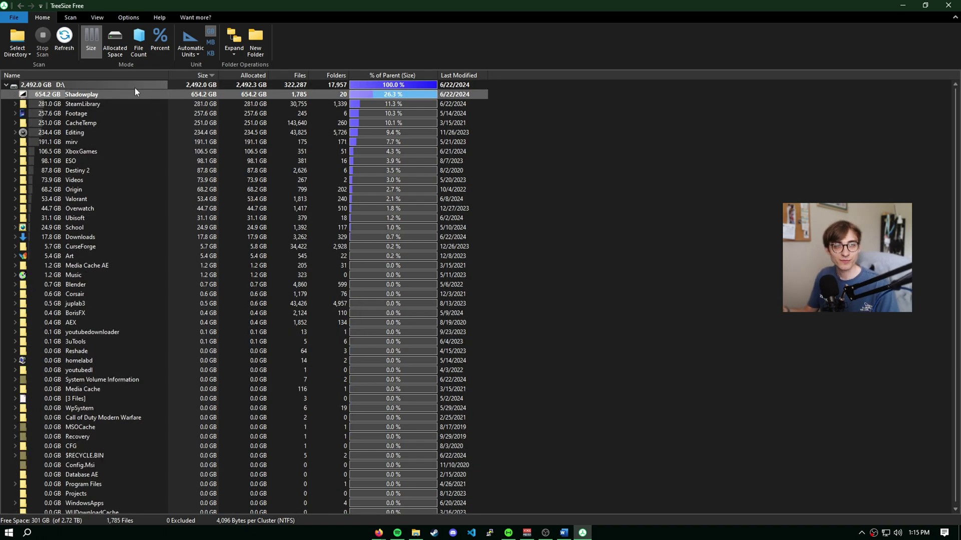
left_click(15, 94)
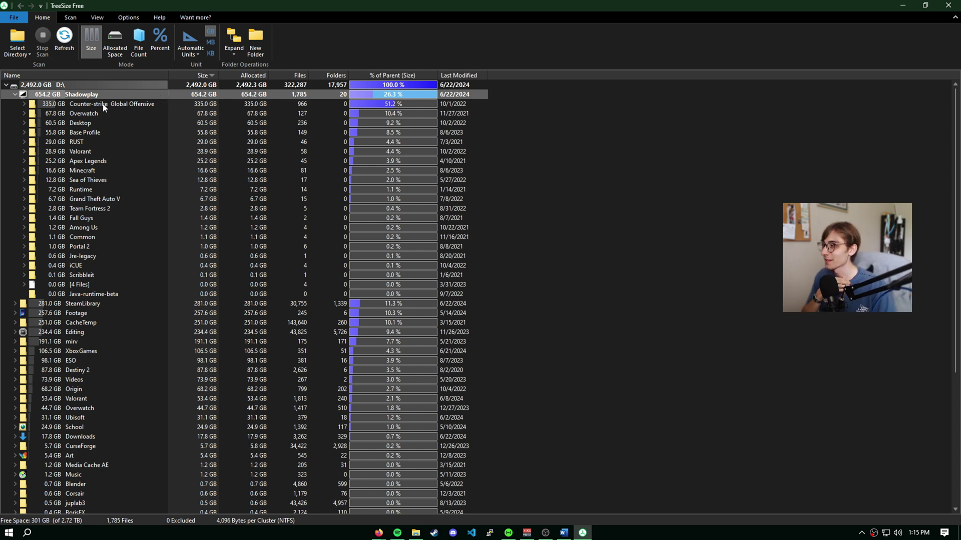
mouse_move(84, 106)
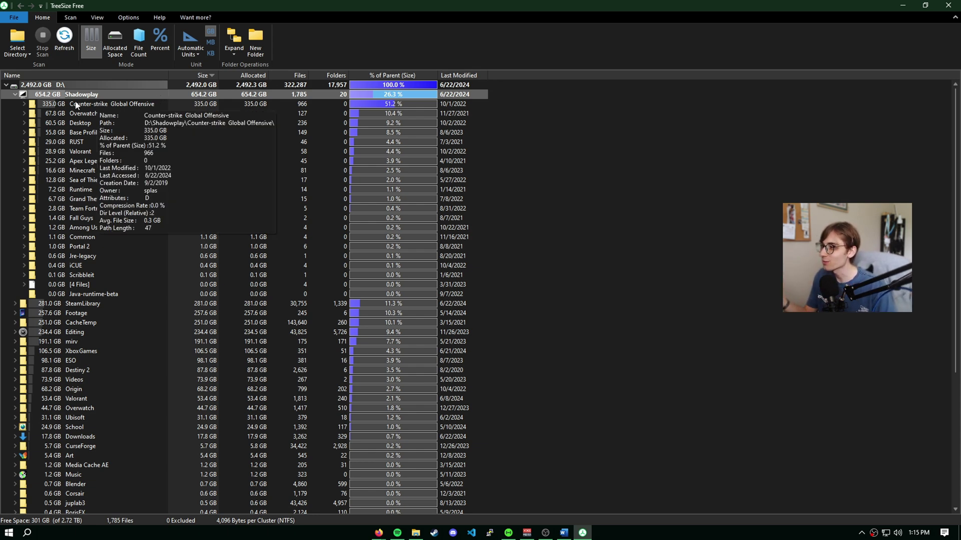
left_click(24, 104)
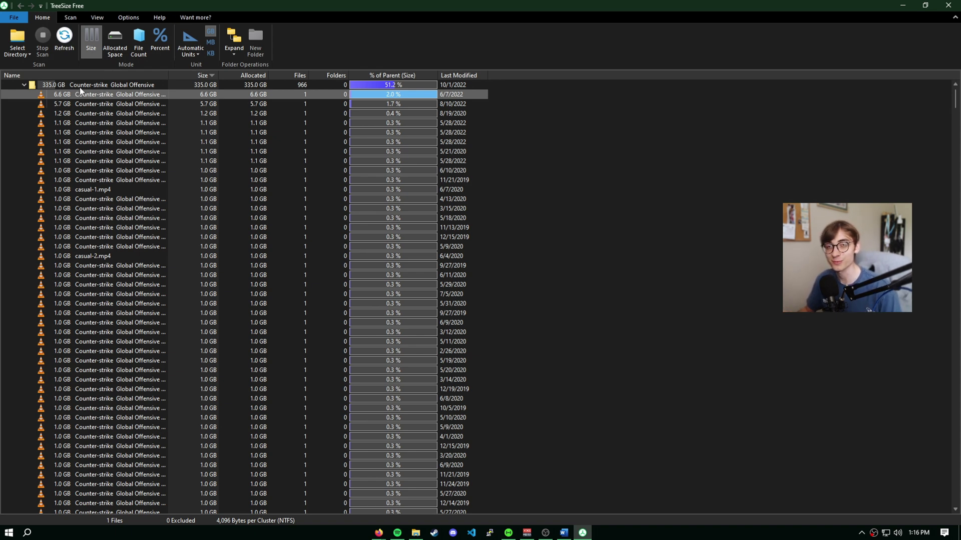
- Delete the two largest Counter-strike clips, 6.6 GB and 5.7 GB
mouse_move(103, 107)
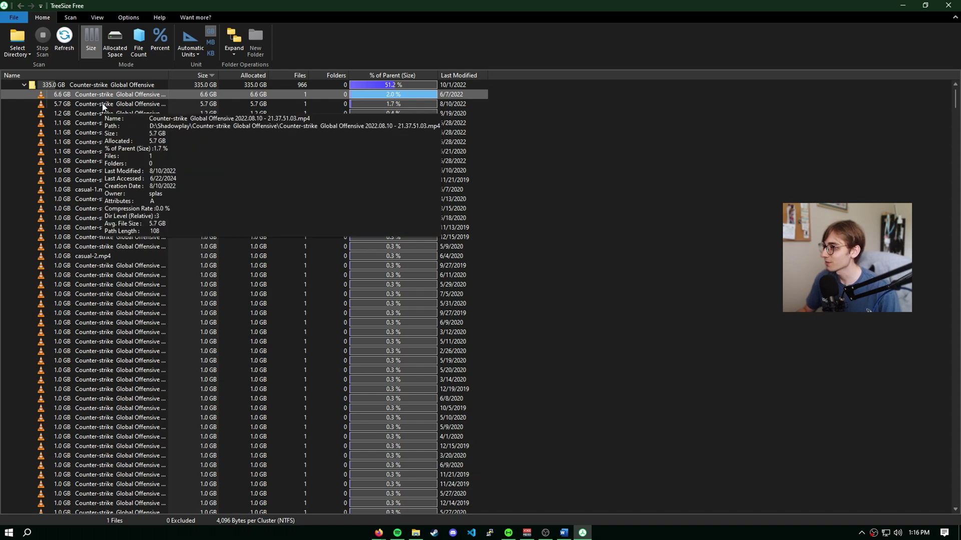
left_click(142, 94)
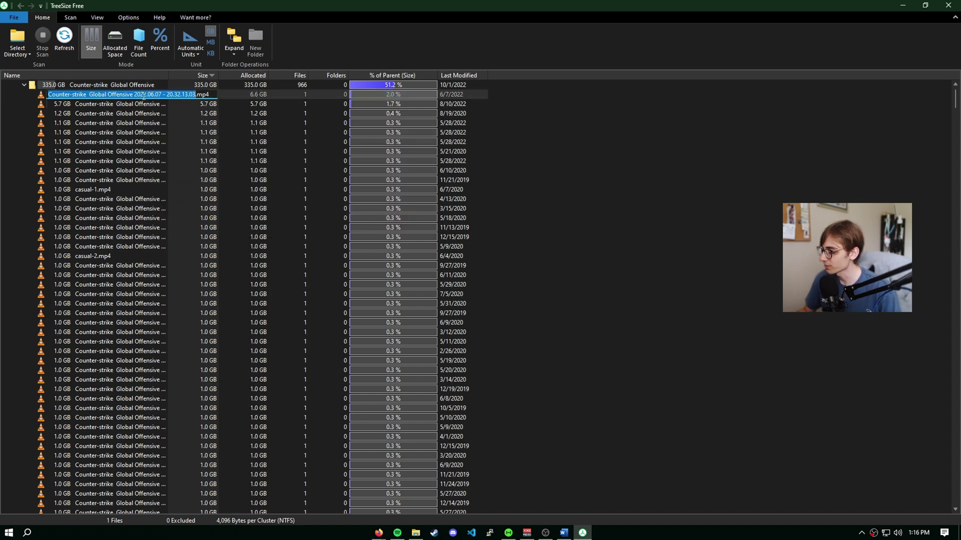
left_click(142, 104, "ctrl")
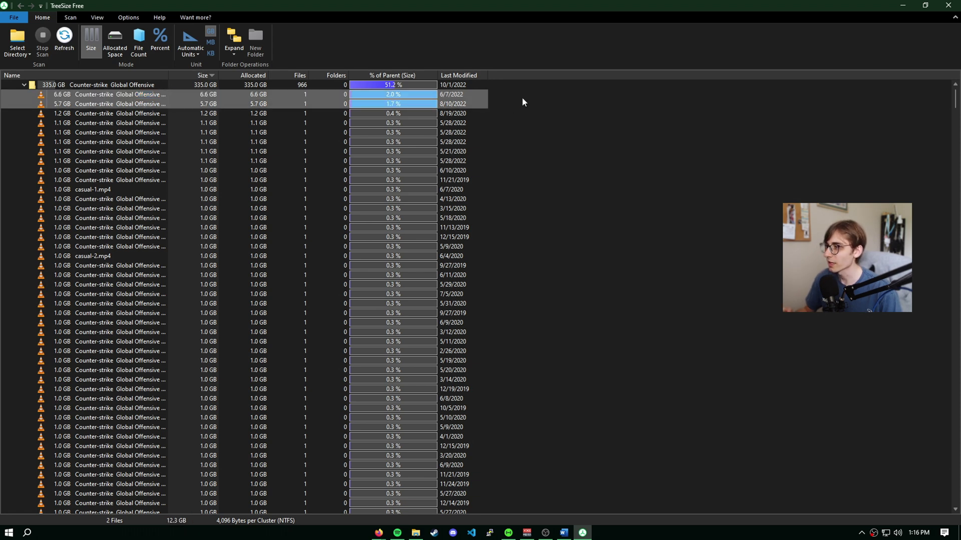
left_click(507, 89)
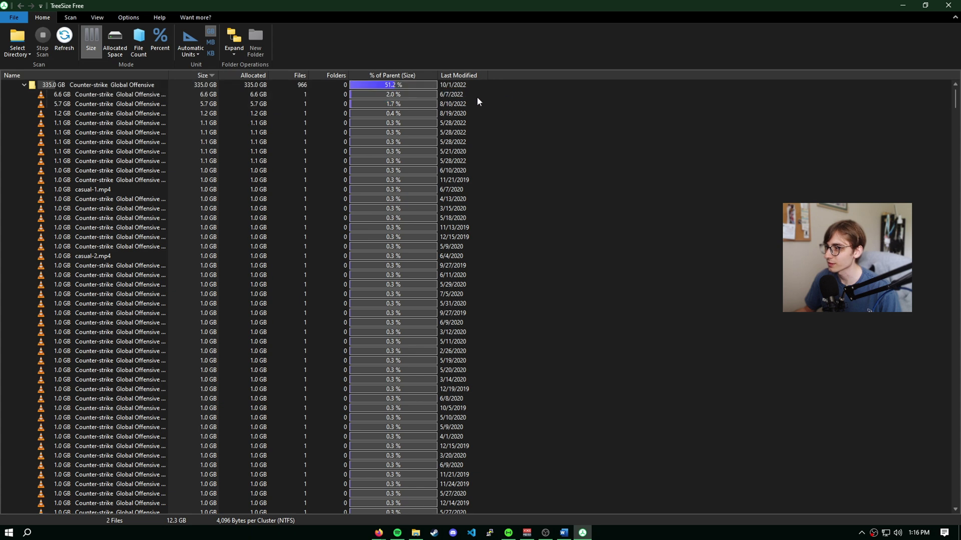
right_click(235, 94)
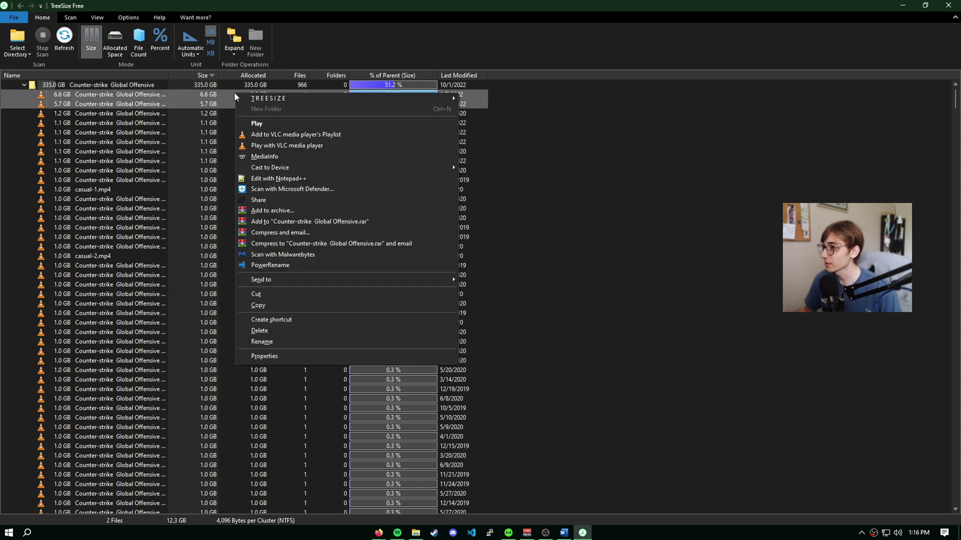
left_click(280, 332)
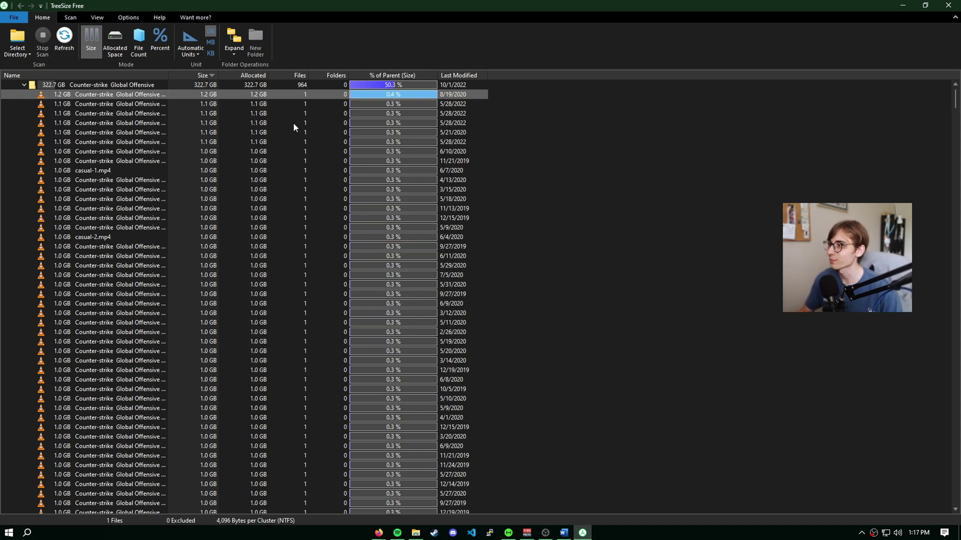
- Sort the remaining 964 clips by Last Modified date
scroll(132, 105, "down", 20)
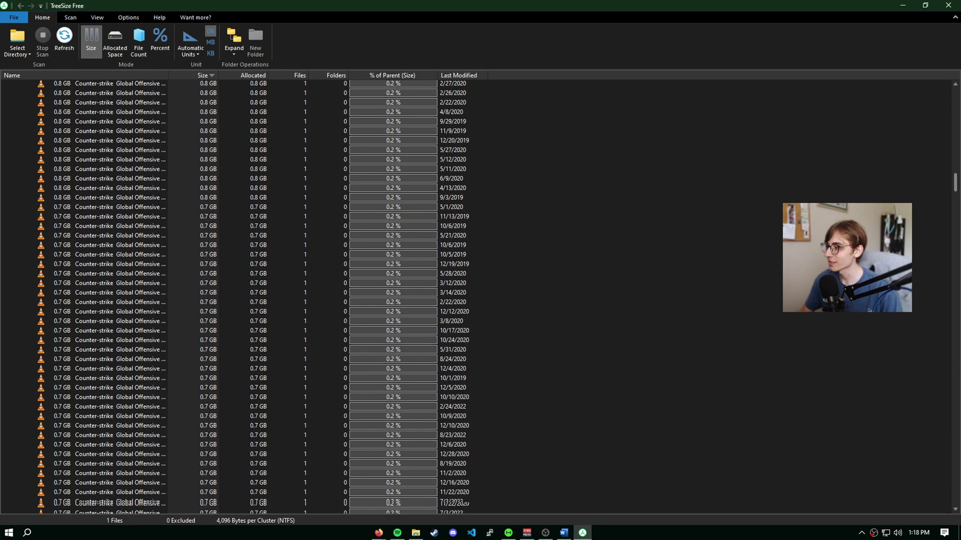
left_click(458, 75)
scroll(463, 249, "up", 20)
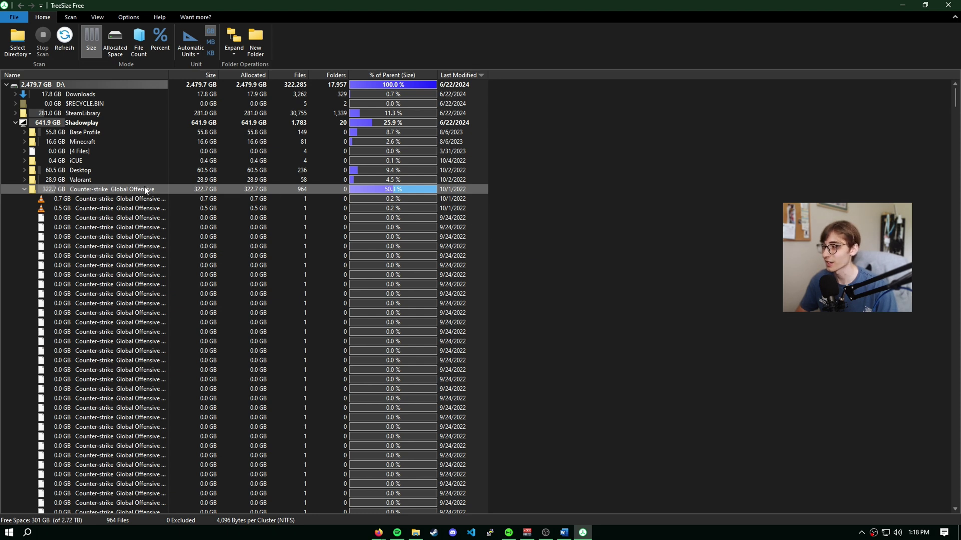
- Add Path and Creation Date columns and sort by creation date, oldest from 9/2/2019 first
left_click(126, 199)
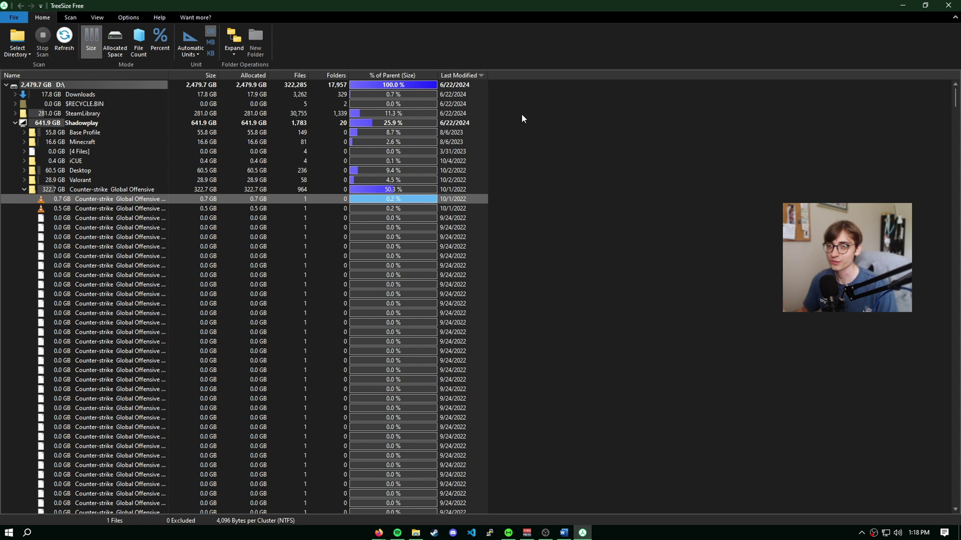
right_click(504, 75)
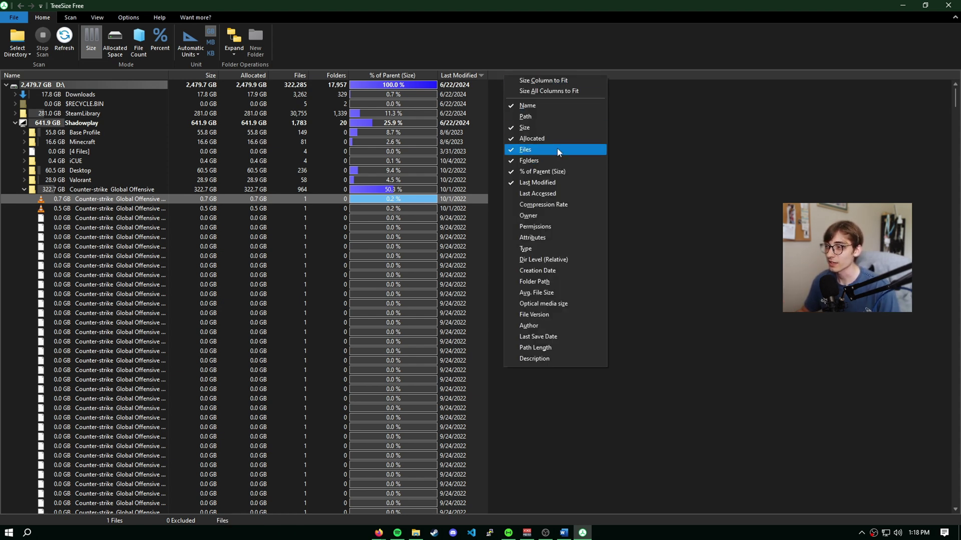
left_click(556, 118)
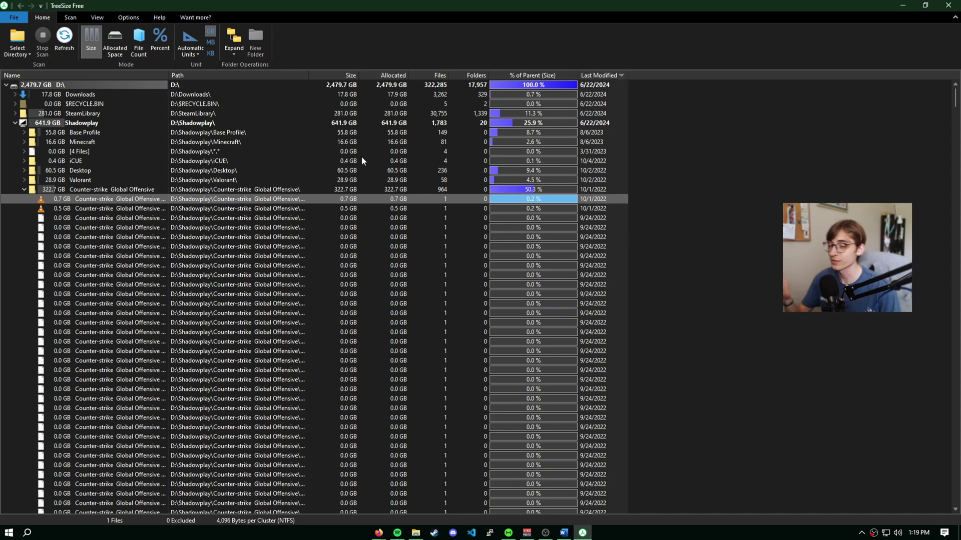
right_click(654, 76)
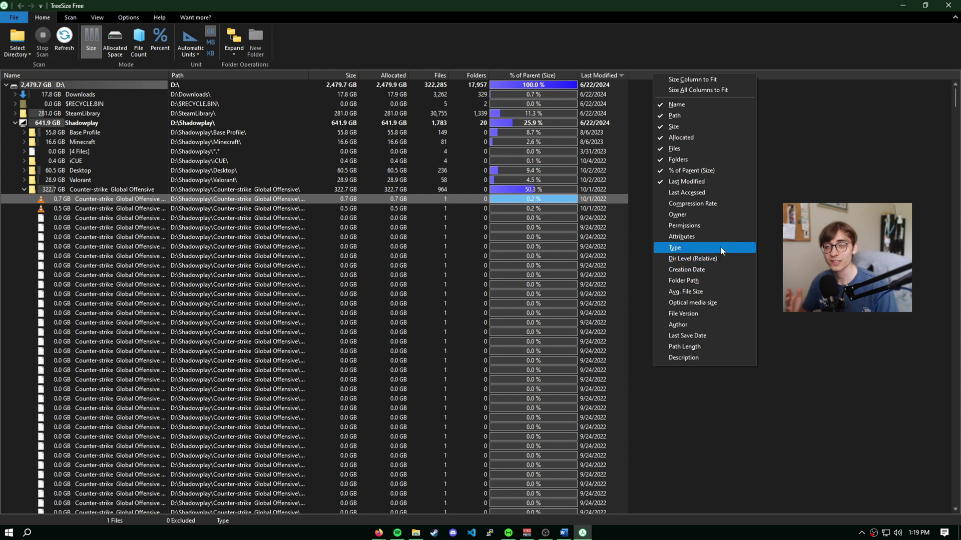
left_click(717, 269)
left_click(663, 76)
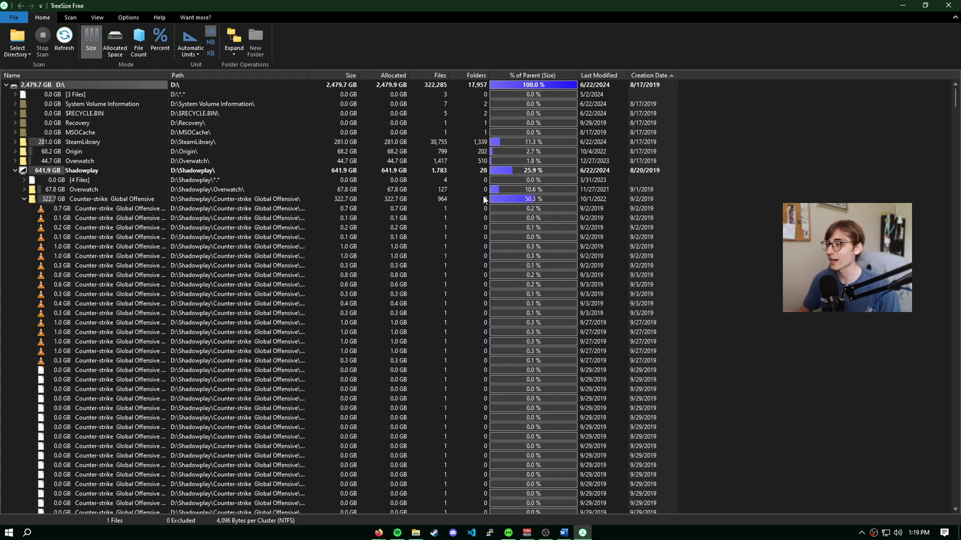
- Select all 238 Counter-strike Global Offensive clips from 2019 and delete them, freeing 93.9 GB
left_click(251, 209)
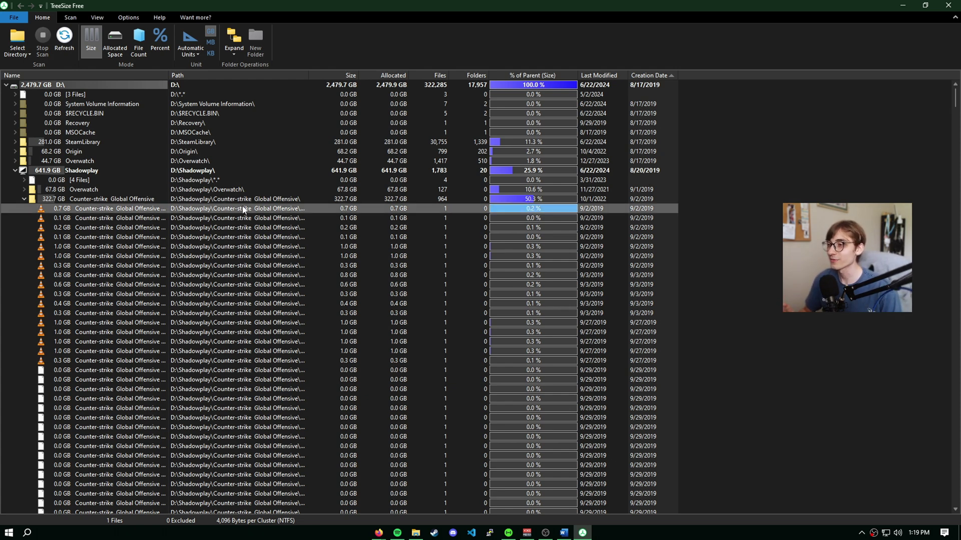
scroll(651, 267, "down", 2)
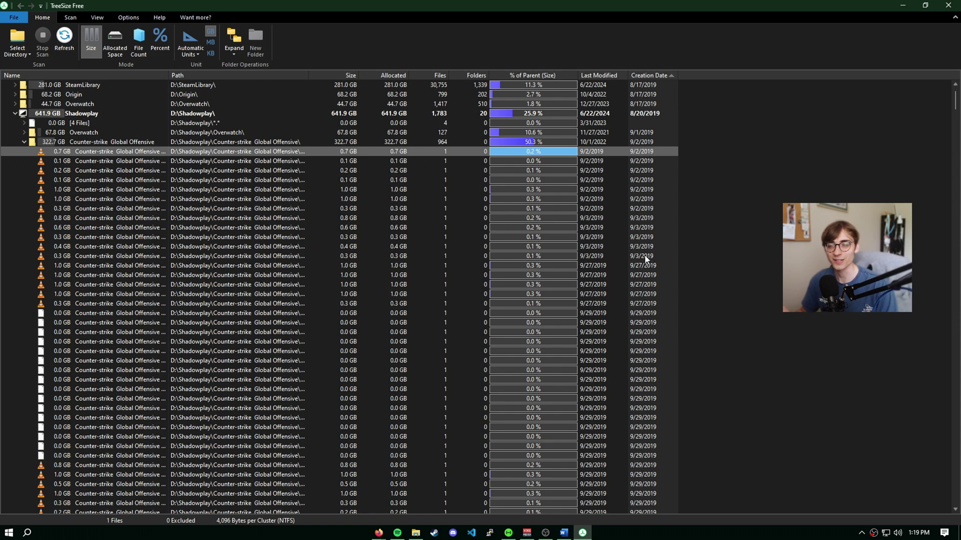
scroll(642, 260, "down", 2)
scroll(684, 215, "up", 4)
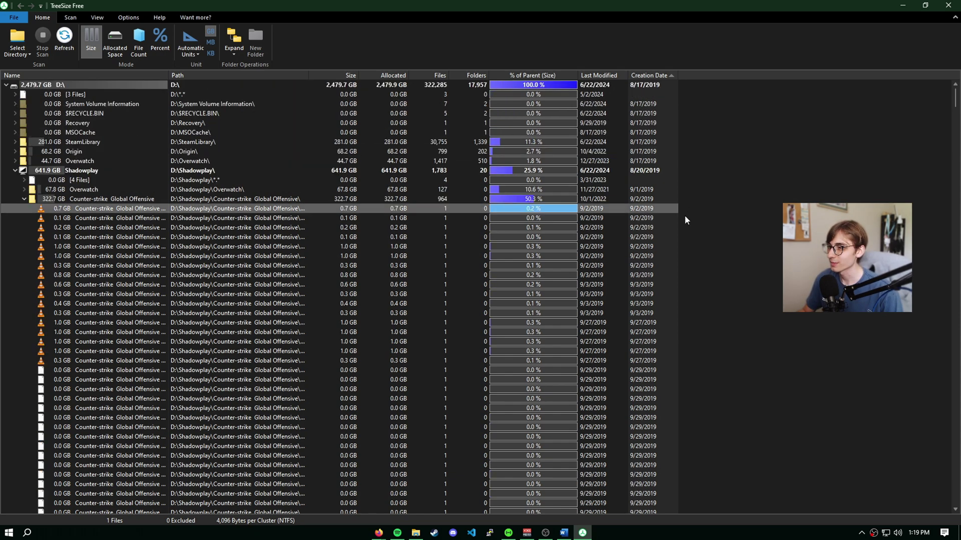
scroll(591, 275, "down", 10)
left_click_drag(686, 217, 465, 425)
scroll(590, 352, "down", 10)
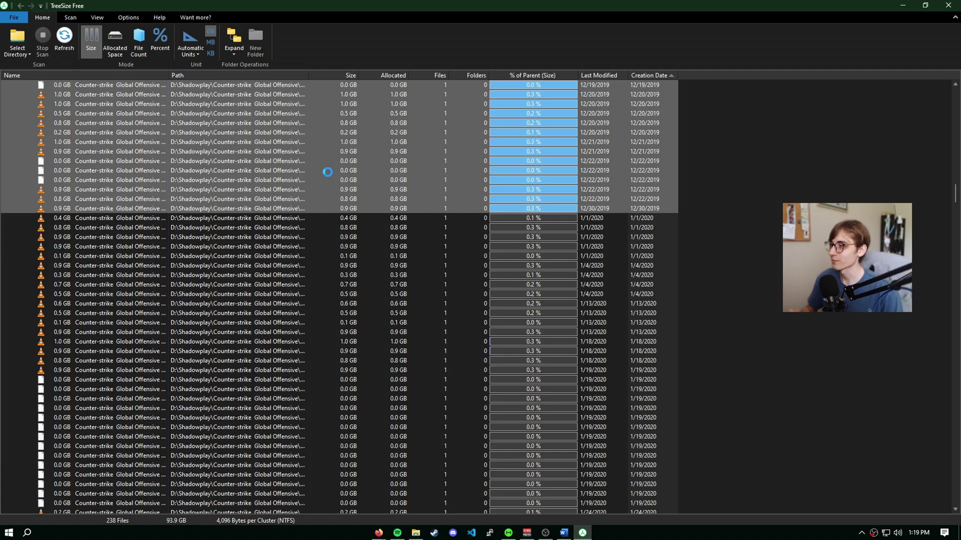
right_click(325, 171)
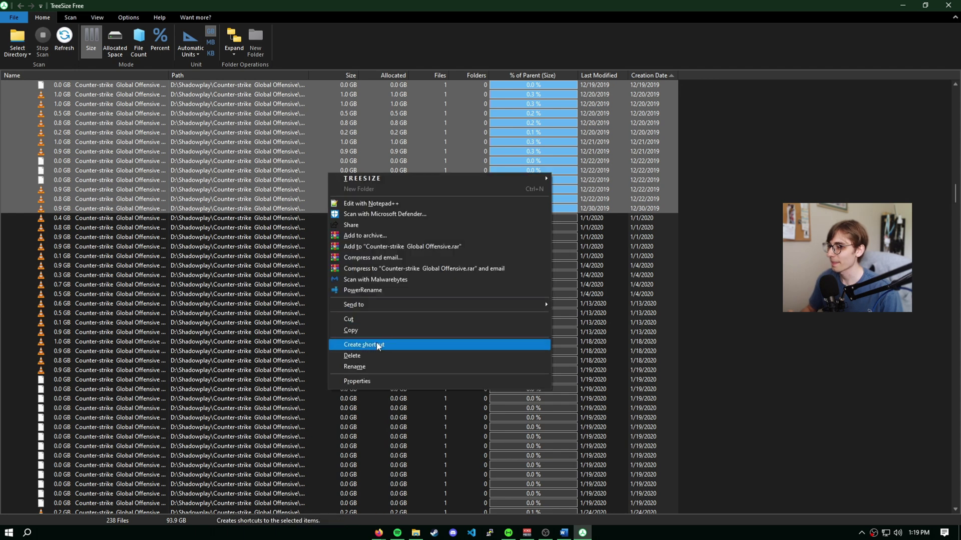
left_click(378, 345)
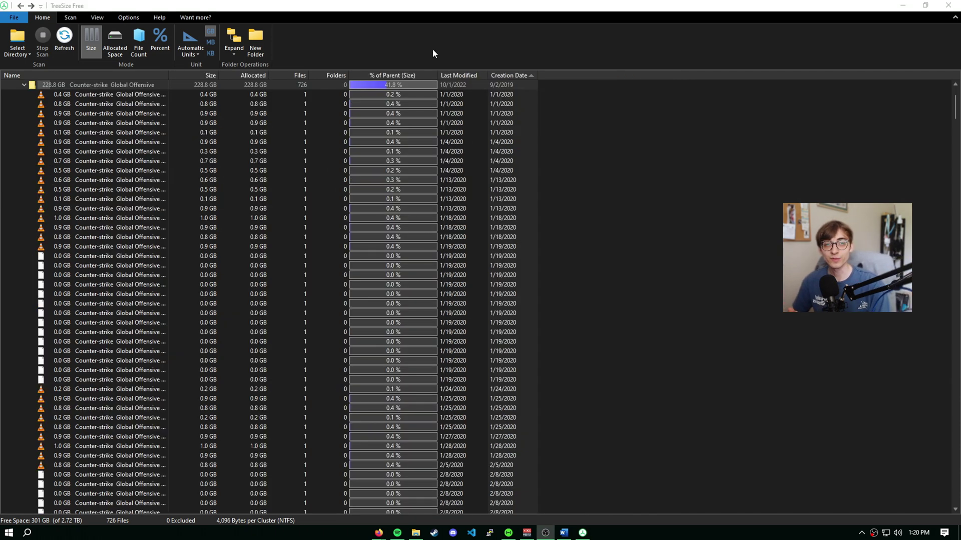
- Add an Avg. File Size column from the View options and sort folders by Size ascending
scroll(429, 284, "up", 1)
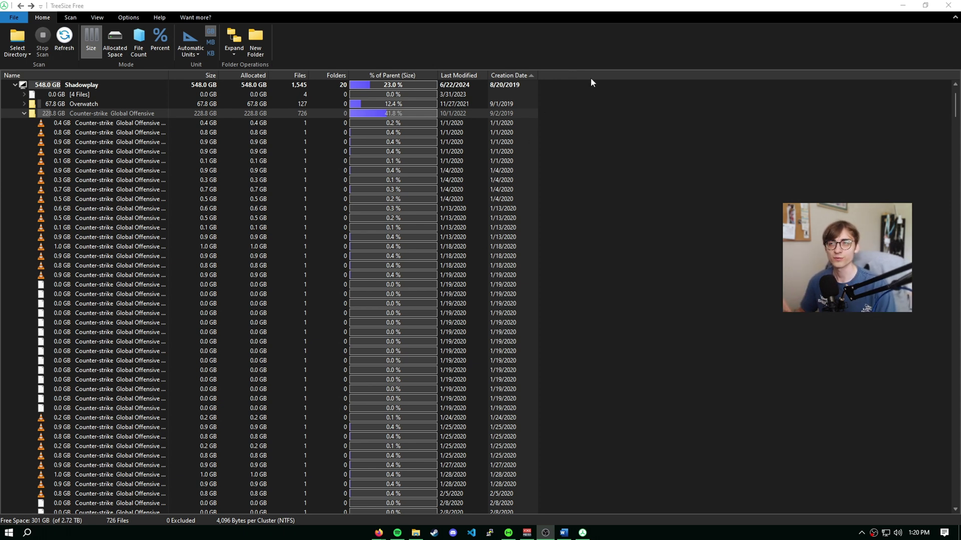
left_click(97, 17)
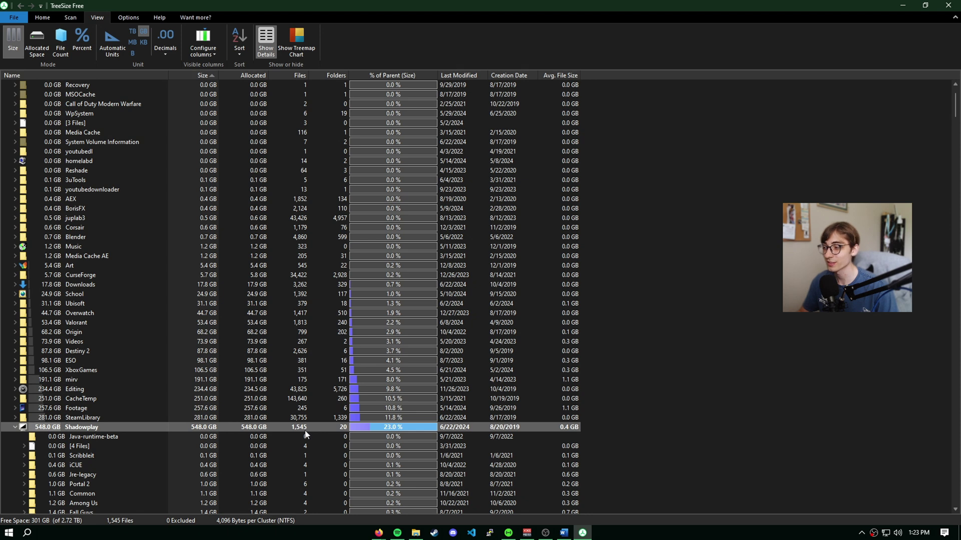
mouse_move(305, 429)
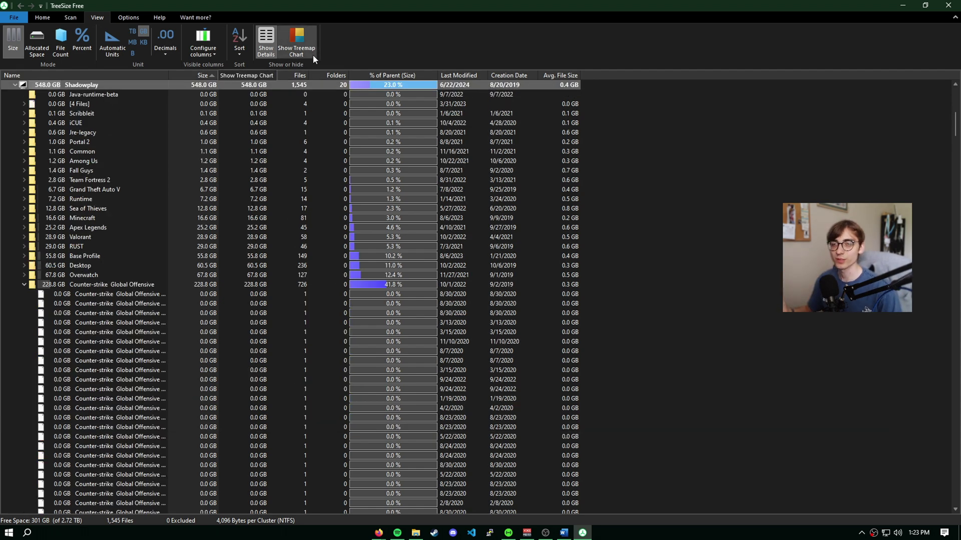
- Show a flat 2D treemap without single files, then expand Shadowplay to chart its subfolders
left_click(308, 53)
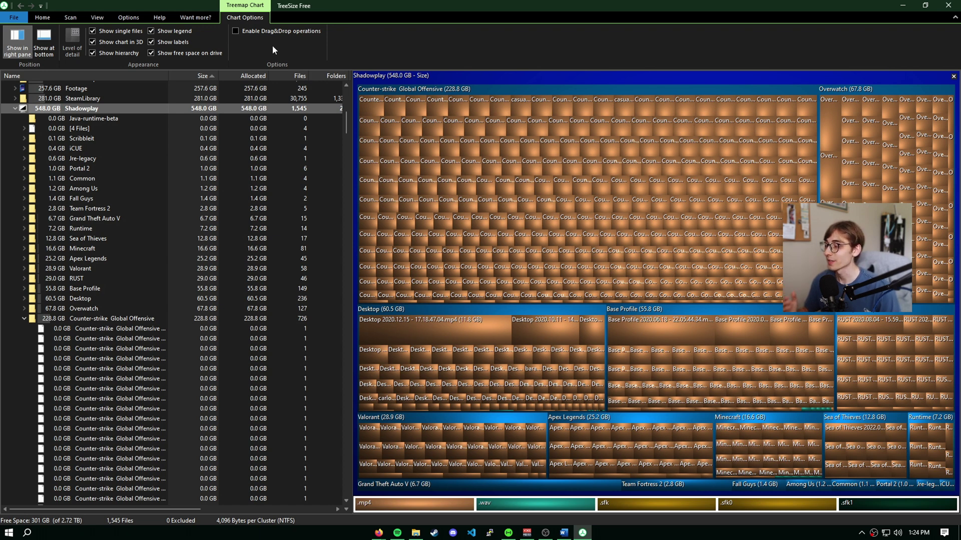
left_click(92, 31)
left_click(92, 42)
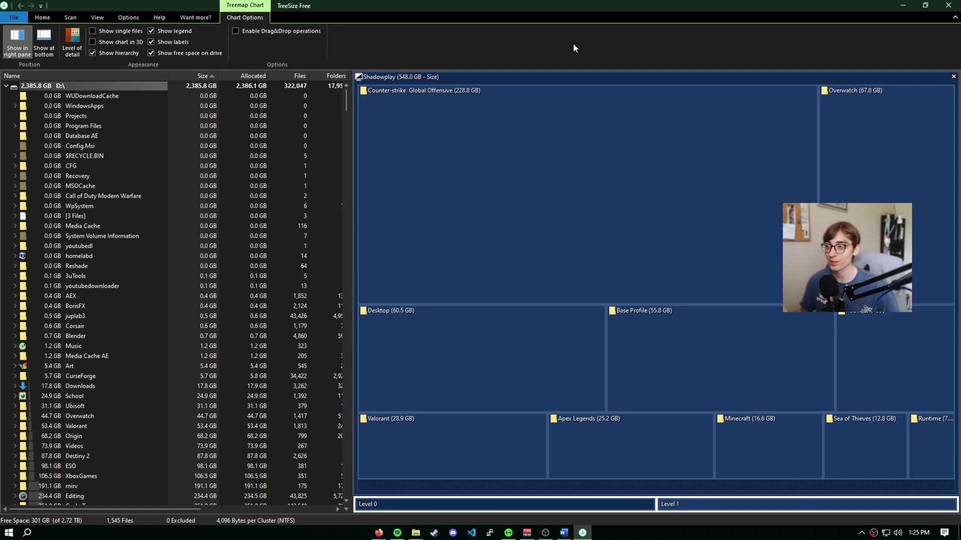
mouse_move(478, 112)
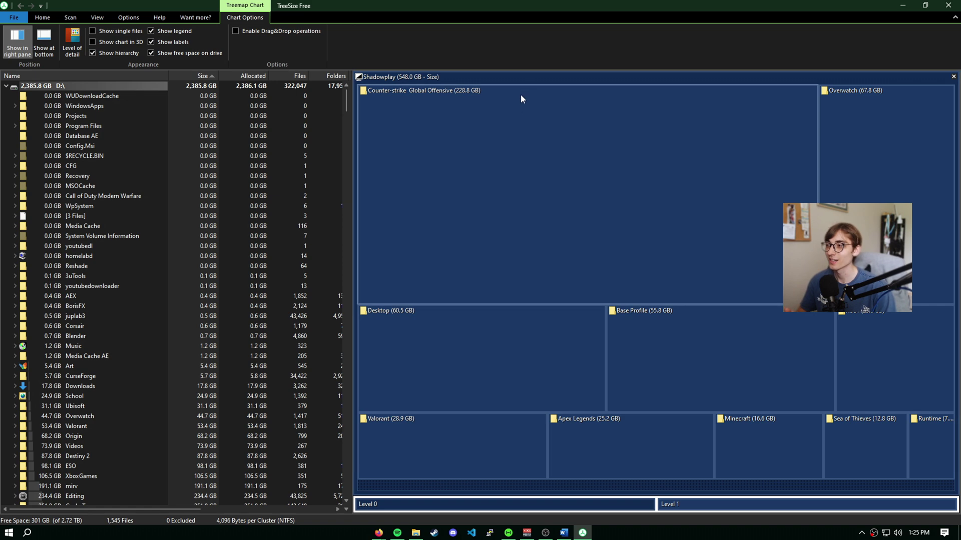
left_click(503, 120)
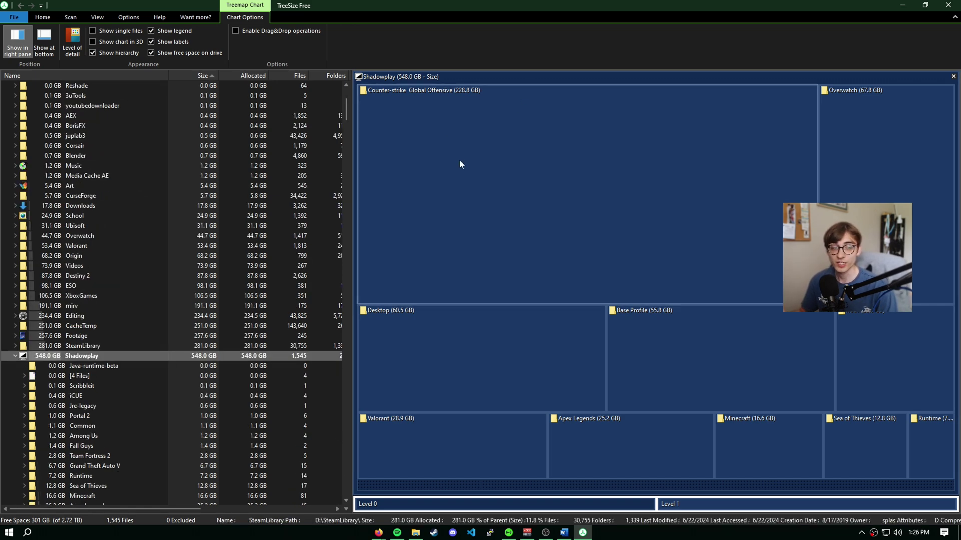
- Chart SteamLibrary, then the D:\ root so the treemap shows the whole 2,385.8 GB drive
left_click(83, 346)
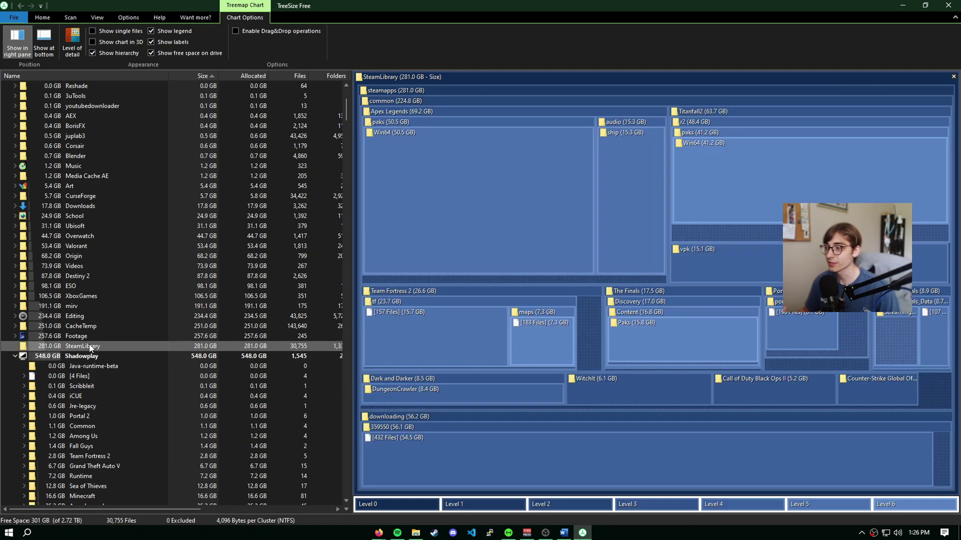
mouse_move(89, 344)
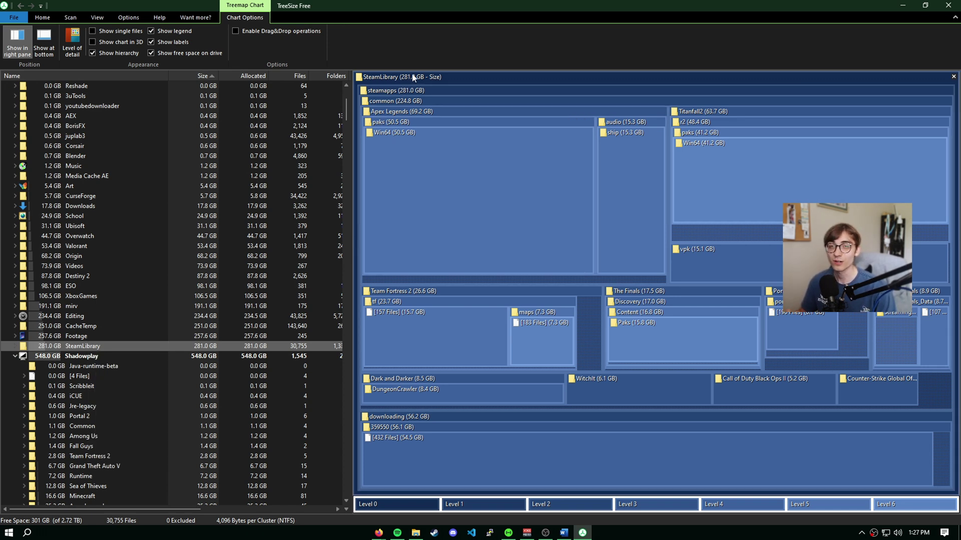
scroll(133, 406, "up", 3)
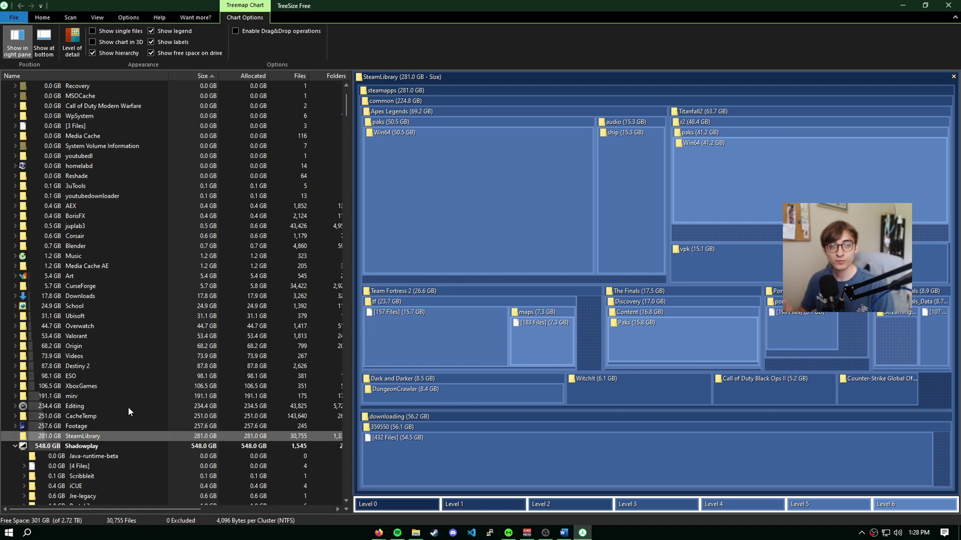
scroll(128, 408, "up", 3)
left_click(58, 87)
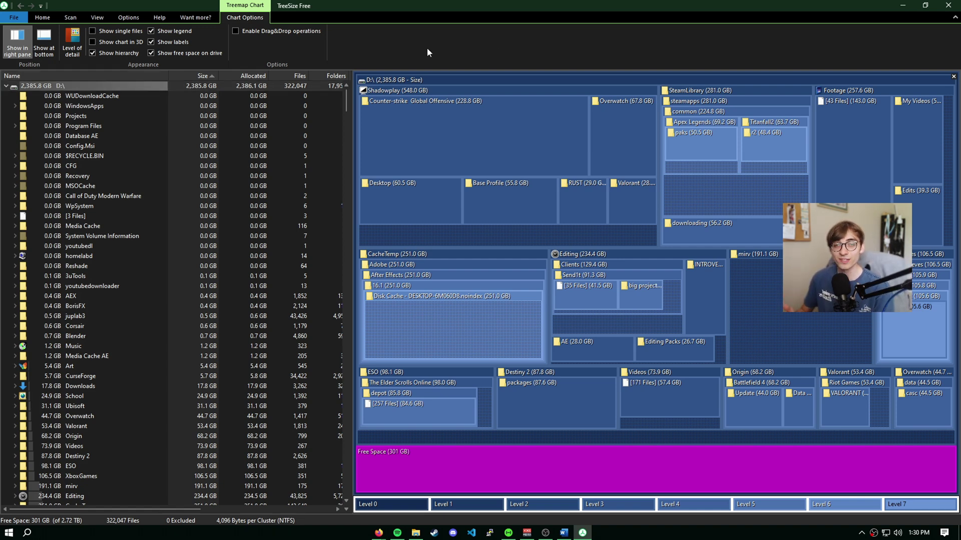
- Render the drive treemap in 3D with individual files shown and inspect tiles such as test2.avi
left_click(93, 43)
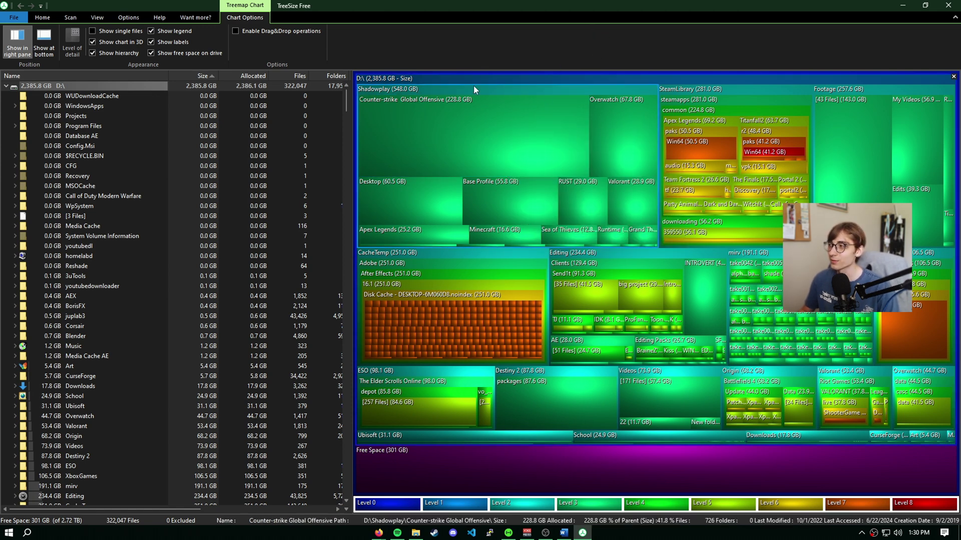
left_click(93, 31)
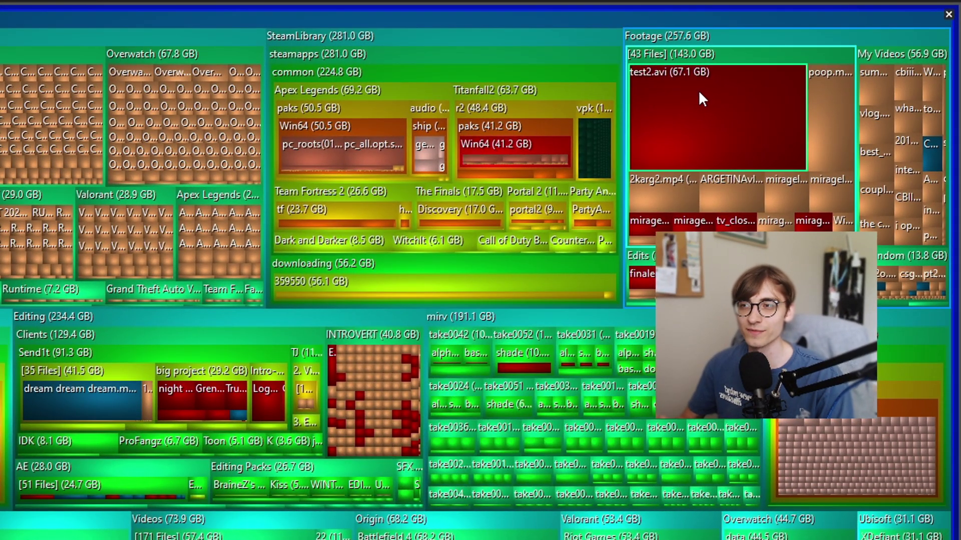
mouse_move(692, 94)
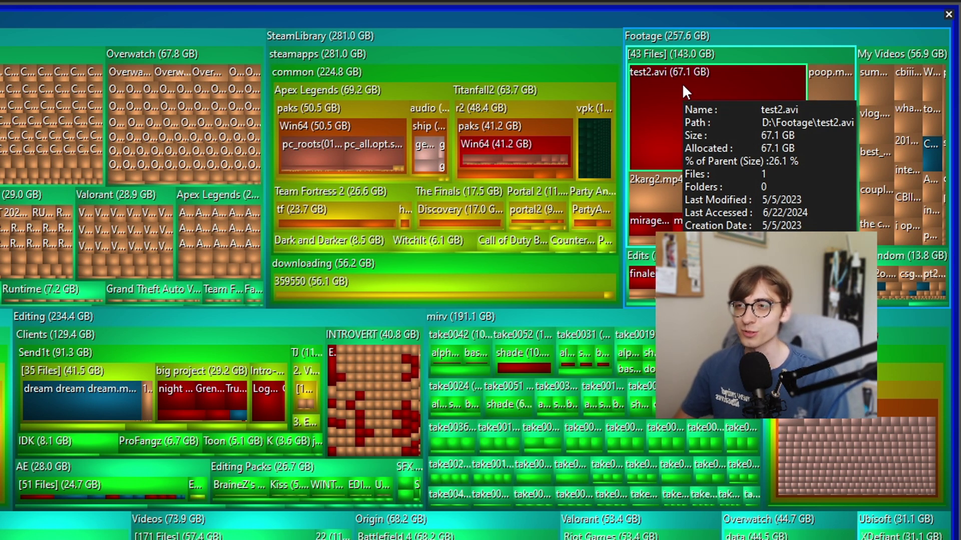
mouse_move(830, 99)
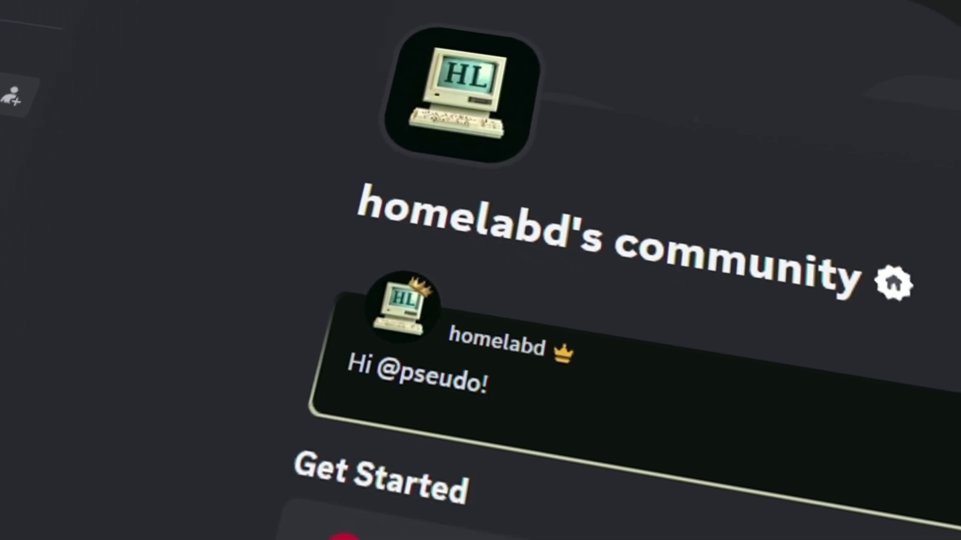
- Type 'Here is why vim is better than' into the #homelabbing message box
type("Her")
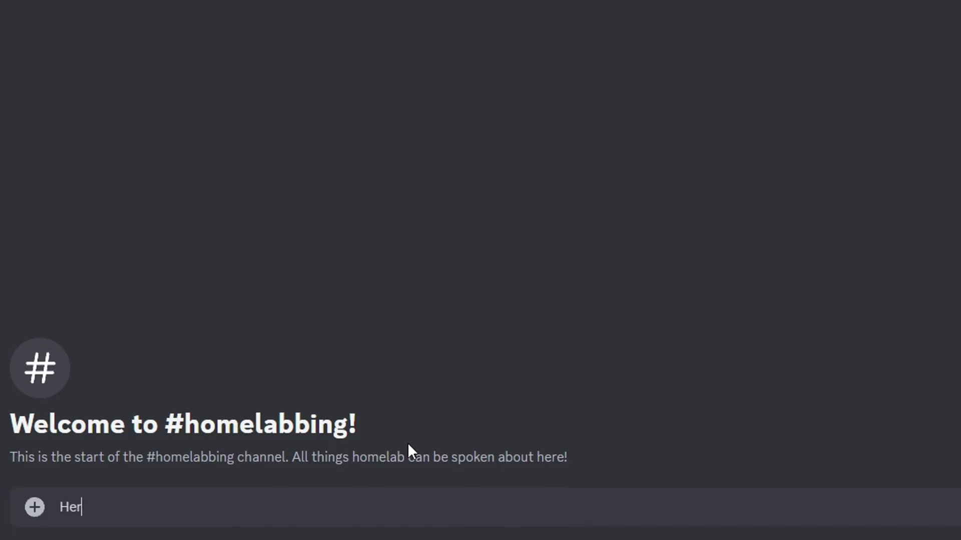
type("e is why vim is better than")
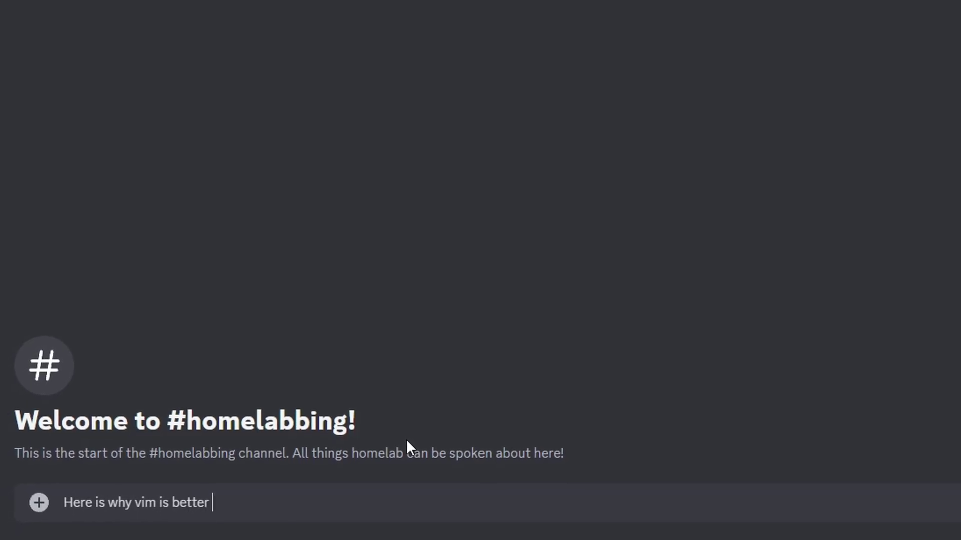